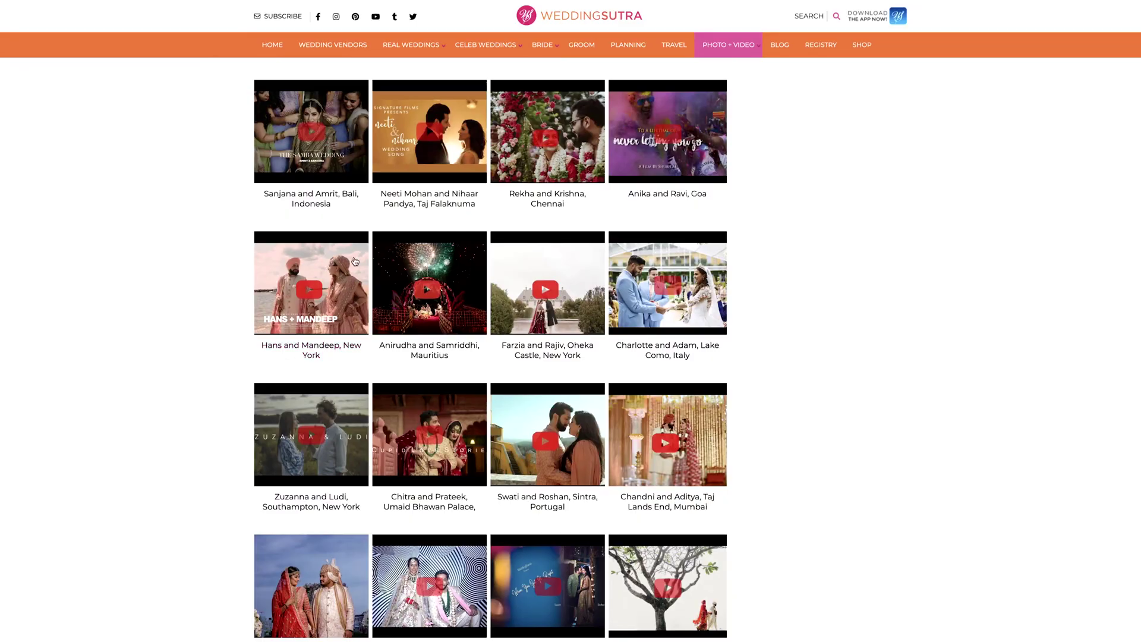
- Open the Hans and Mandeep wedding film article on WeddingSutra and scroll through it
{"action": "left_click", "coordinate": [350, 261]}
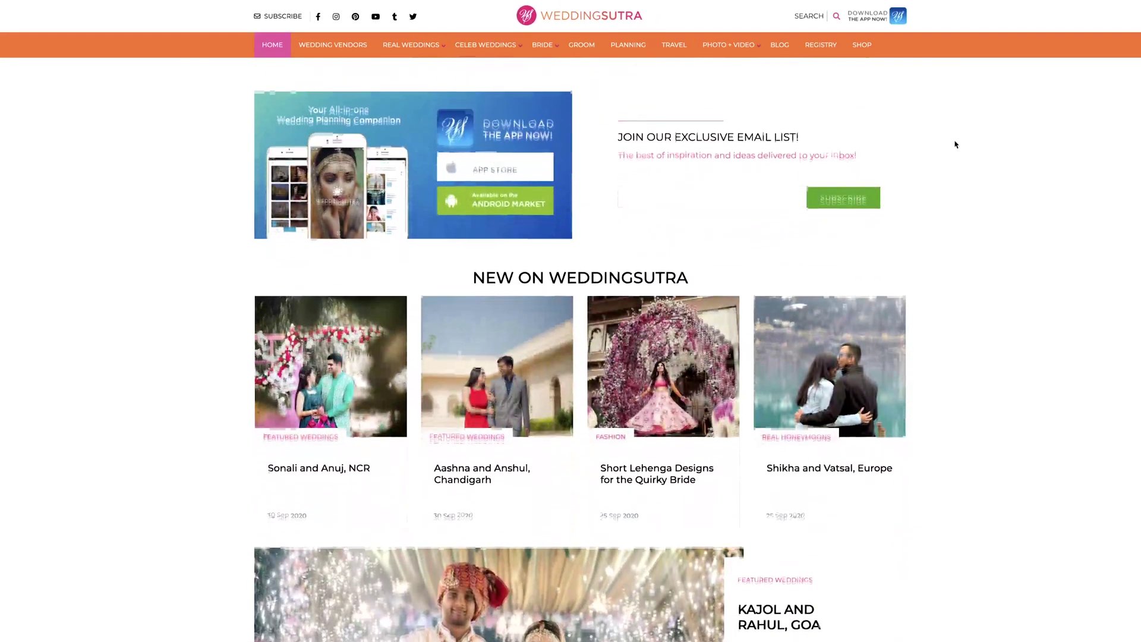
{"action": "scroll", "coordinate": [951, 148], "scroll_direction": "down", "scroll_amount": 5}
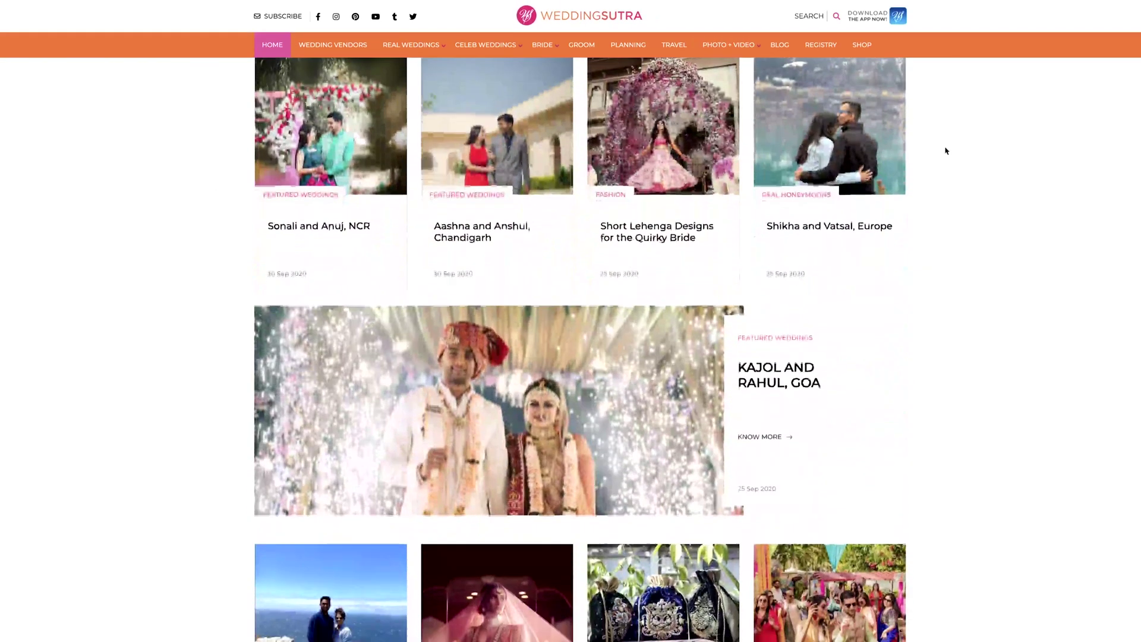
{"action": "scroll", "coordinate": [963, 153], "scroll_direction": "down", "scroll_amount": 10}
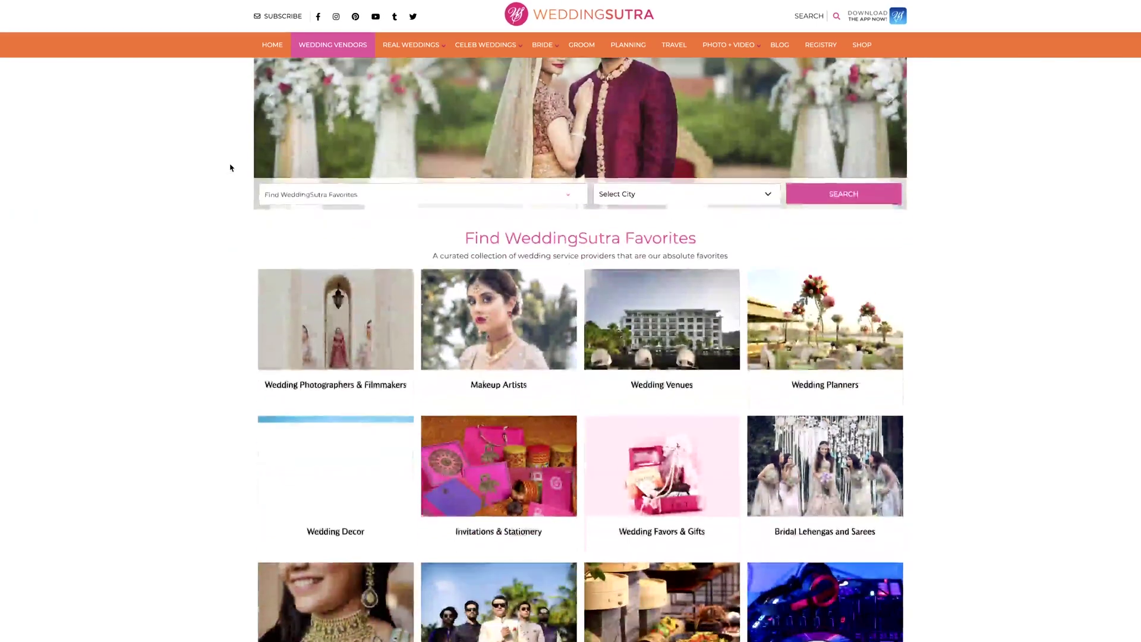
{"action": "scroll", "coordinate": [231, 167], "scroll_direction": "up", "scroll_amount": 2}
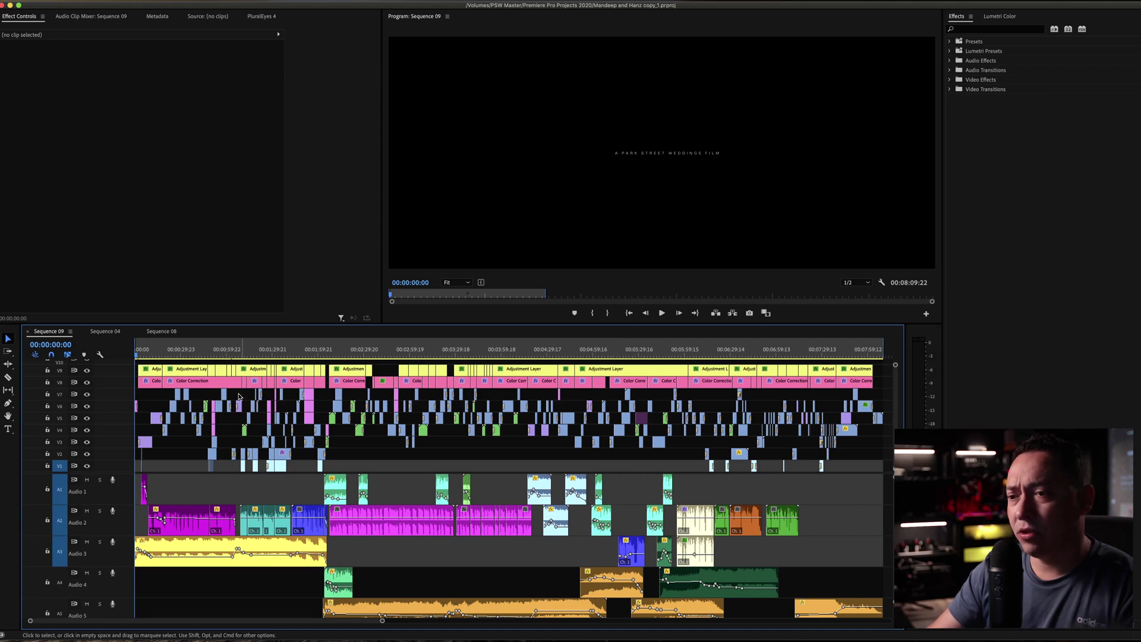
- Zoom the Sequence 09 timeline in to its first two minutes, then bring up the Sequence menu
{"action": "scroll", "coordinate": [240, 405], "scroll_direction": "up", "scroll_amount": 2}
{"action": "scroll", "coordinate": [214, 425], "scroll_direction": "down", "scroll_amount": 2}
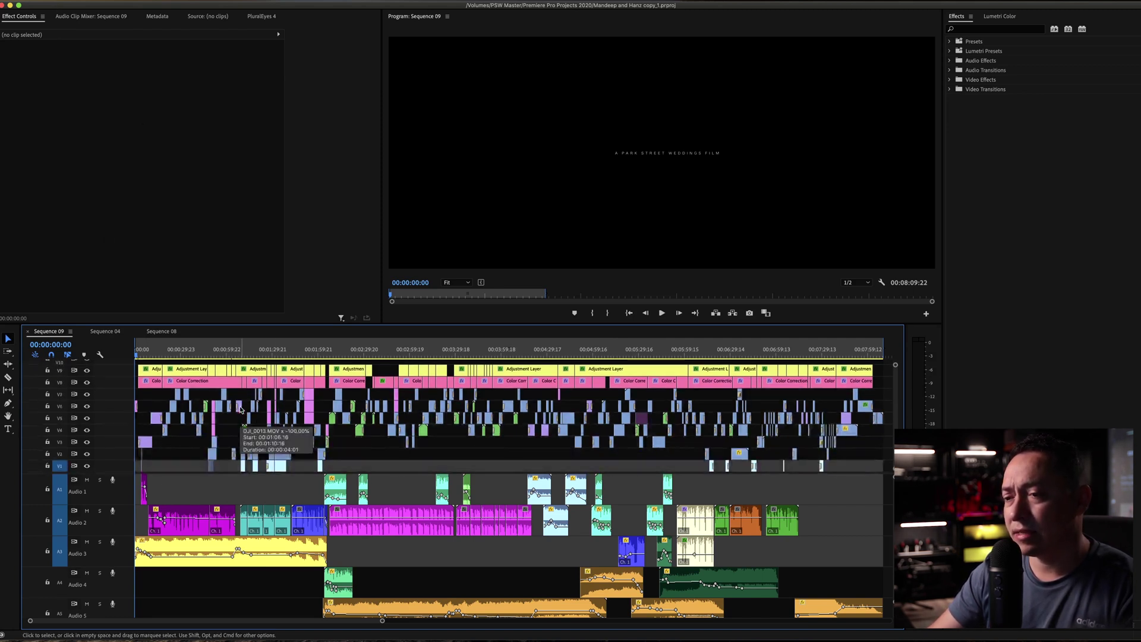
{"action": "left_click", "coordinate": [189, 443]}
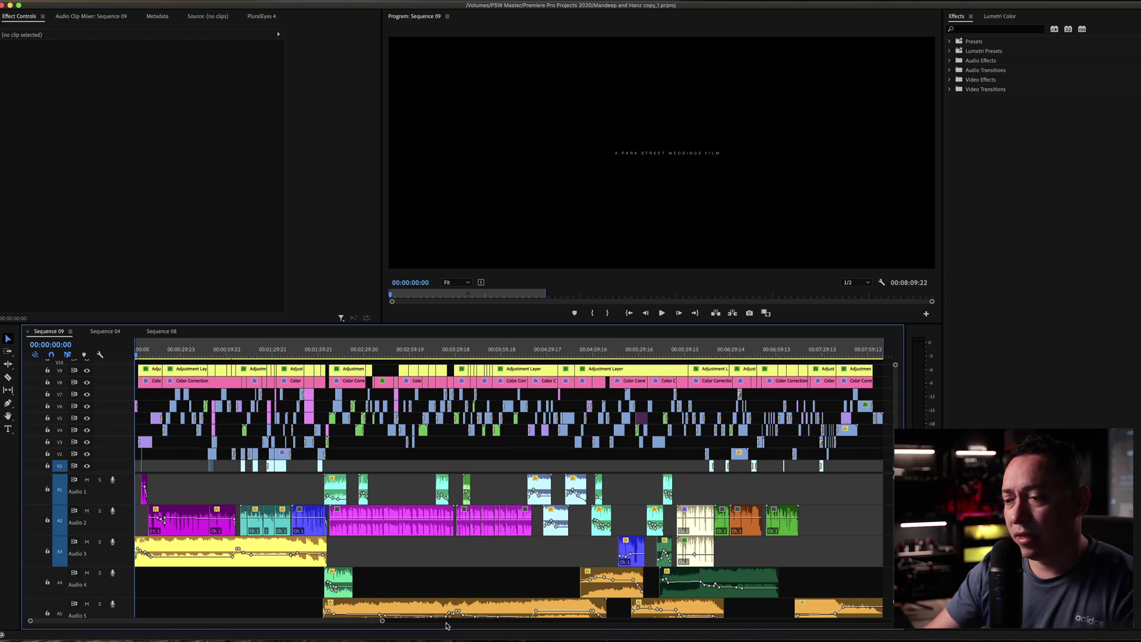
{"action": "left_click_drag", "start_coordinate": [378, 624], "coordinate": [190, 621]}
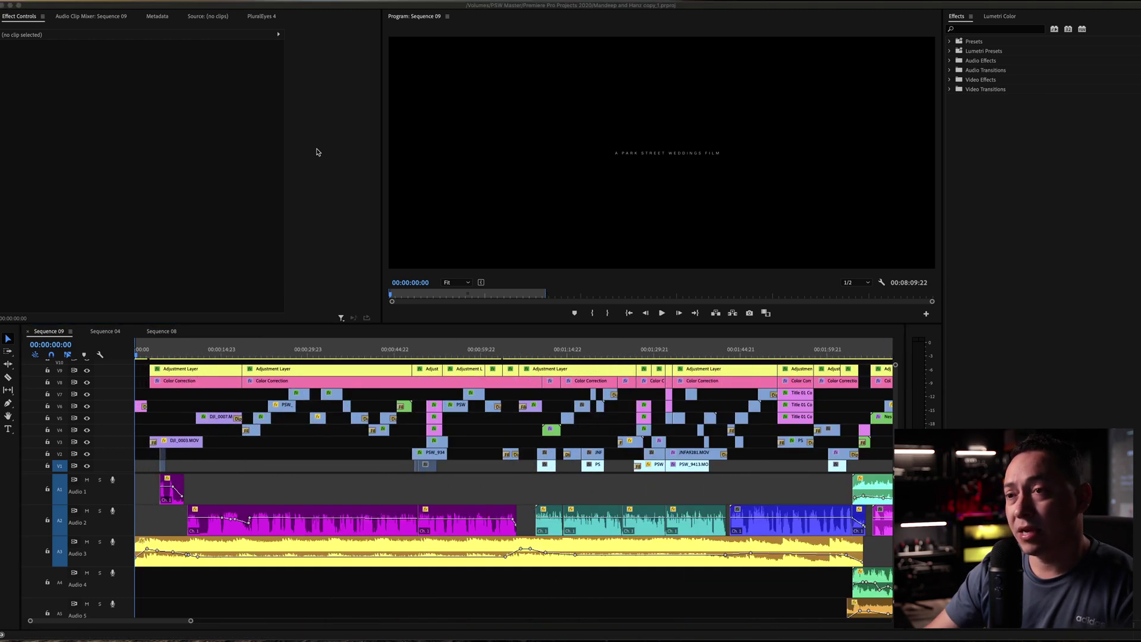
{"action": "left_click", "coordinate": [125, 46]}
{"action": "left_click", "coordinate": [122, 1]}
- Inspect Sequence 09's settings, checking the 1740 frame height and 4096 frame width fields
{"action": "left_click", "coordinate": [142, 7]}
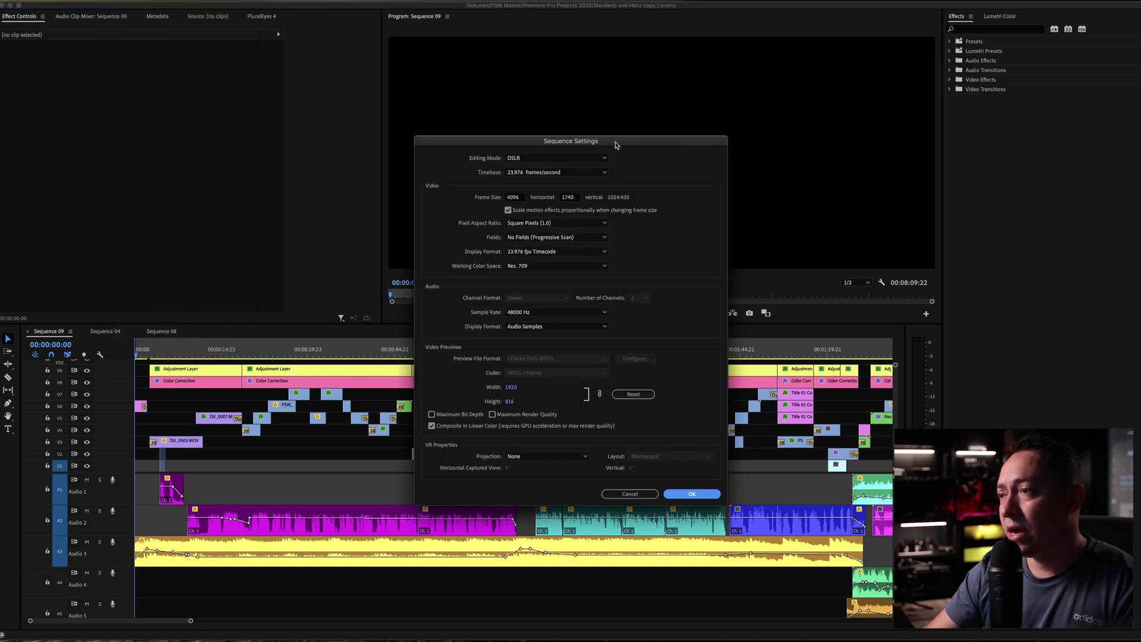
{"action": "left_click_drag", "start_coordinate": [616, 145], "coordinate": [609, 105]}
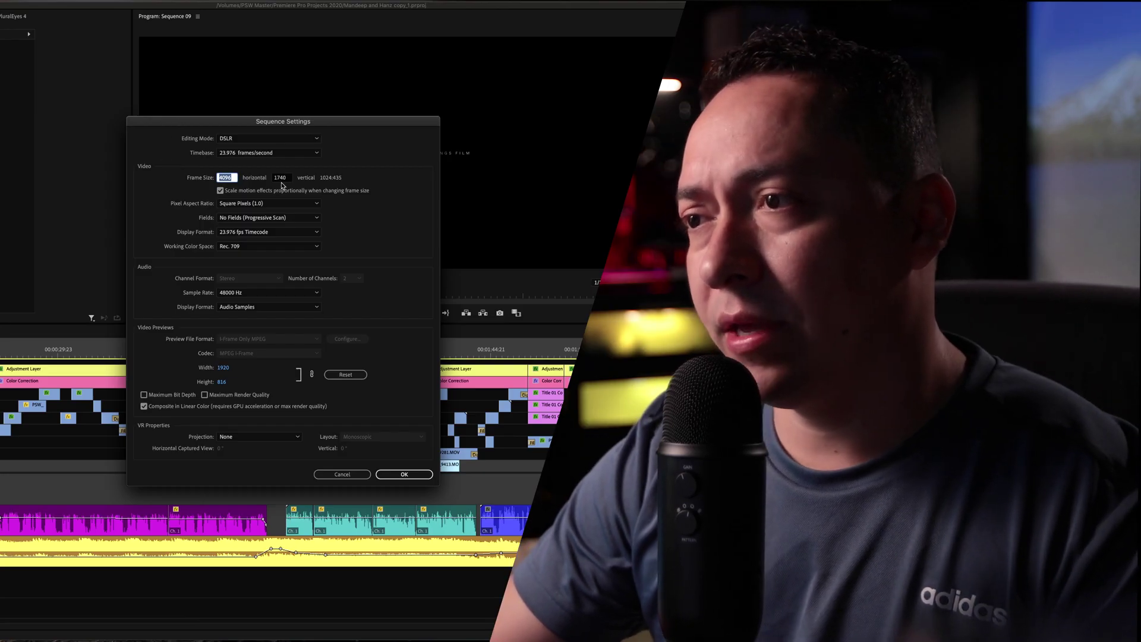
{"action": "left_click", "coordinate": [536, 180]}
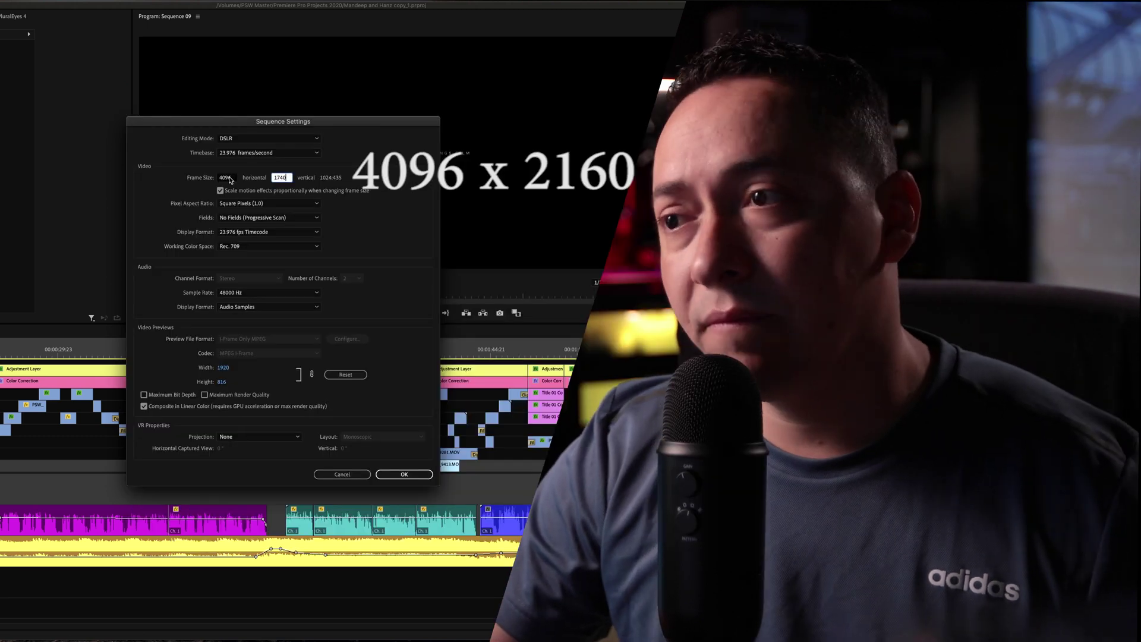
{"action": "key", "text": "shift+Tab"}
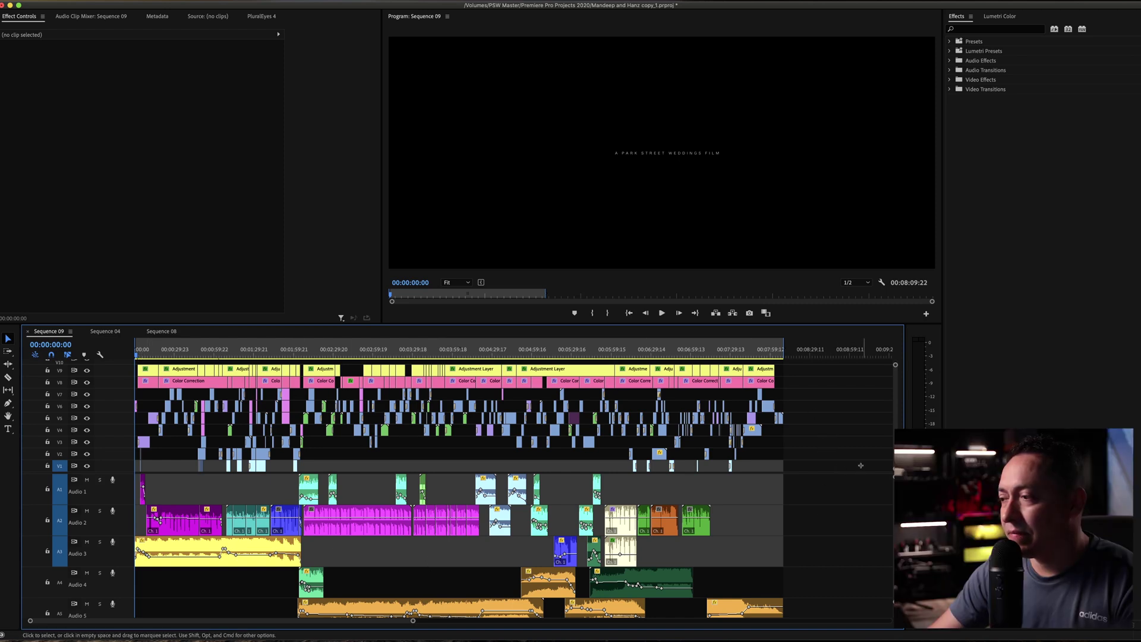
- Marquee-select the upper video clips across the timeline, then deselect the adjustment layers
{"action": "left_click_drag", "start_coordinate": [863, 466], "coordinate": [638, 437]}
{"action": "left_click_drag", "start_coordinate": [549, 421], "coordinate": [111, 401]}
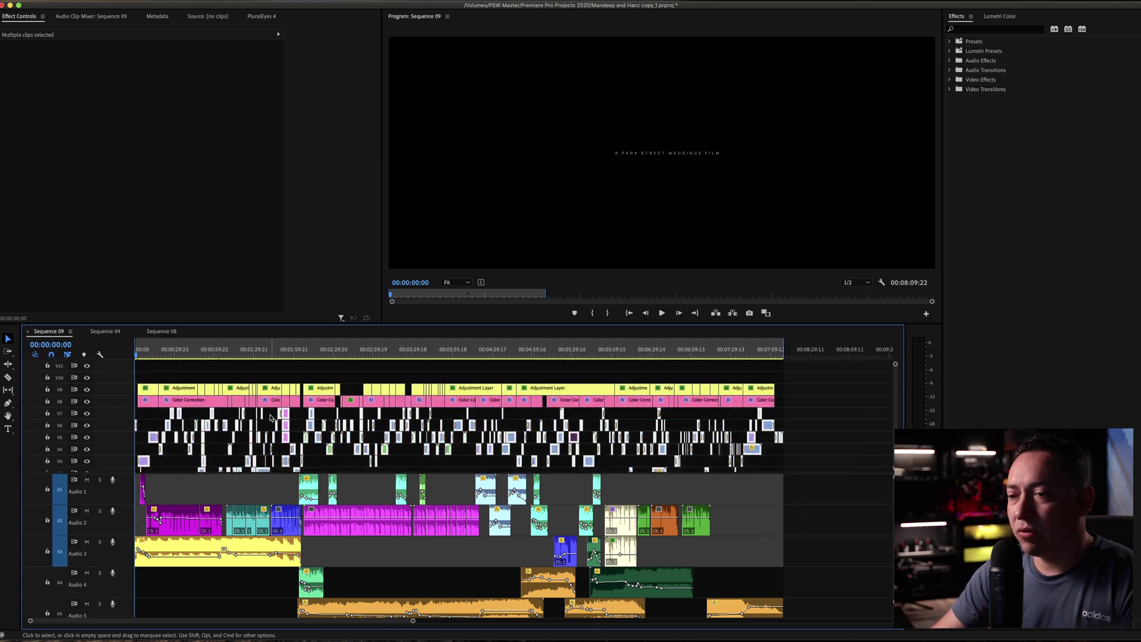
{"action": "scroll", "coordinate": [273, 417], "scroll_direction": "down", "scroll_amount": 2}
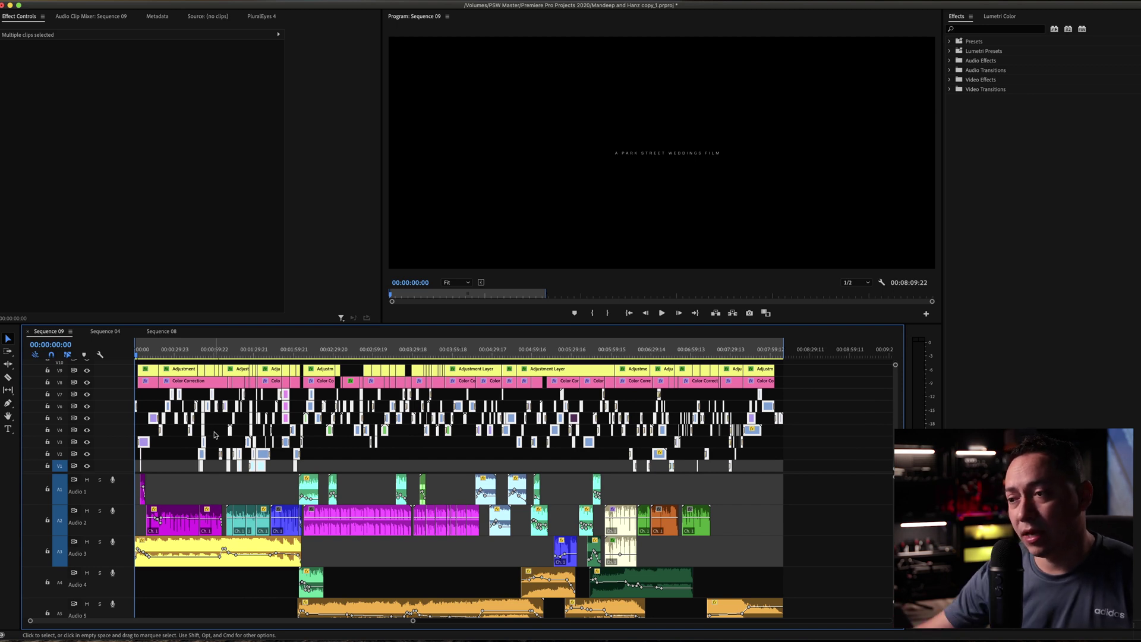
{"action": "scroll", "coordinate": [301, 374], "scroll_direction": "up", "scroll_amount": 2}
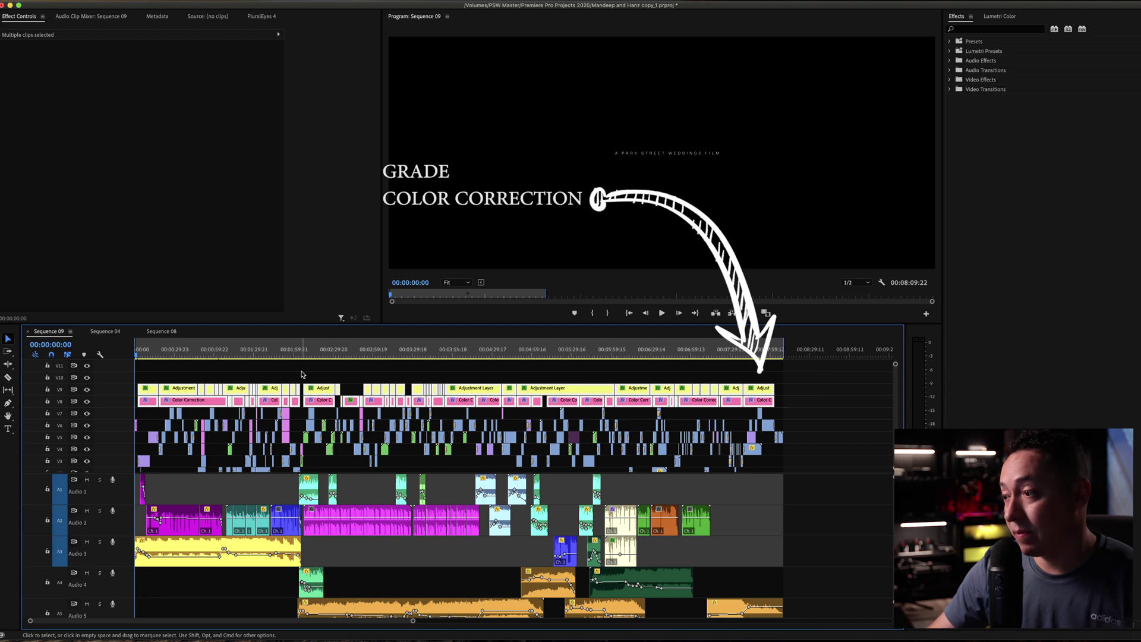
{"action": "left_click", "coordinate": [298, 378]}
- Select the Color Correction adjustment layer on V8 and bring up the Lumetri Color controls
{"action": "left_click", "coordinate": [189, 399]}
{"action": "key", "text": "super+shift+a"}
{"action": "scroll", "coordinate": [190, 388], "scroll_direction": "down", "scroll_amount": 1}
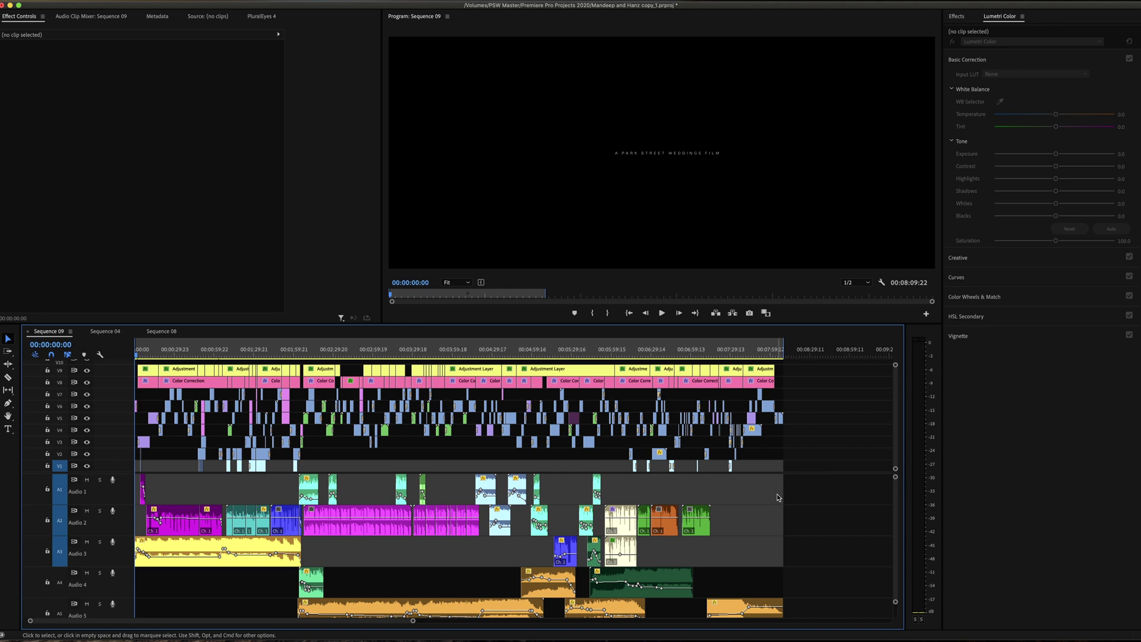
- Select and then deselect the A1–A4 audio clips, and show DJI_0007.MOV on V5 in Effect Controls
{"action": "left_click_drag", "start_coordinate": [845, 484], "coordinate": [93, 614]}
{"action": "scroll", "coordinate": [247, 579], "scroll_direction": "down", "scroll_amount": 3}
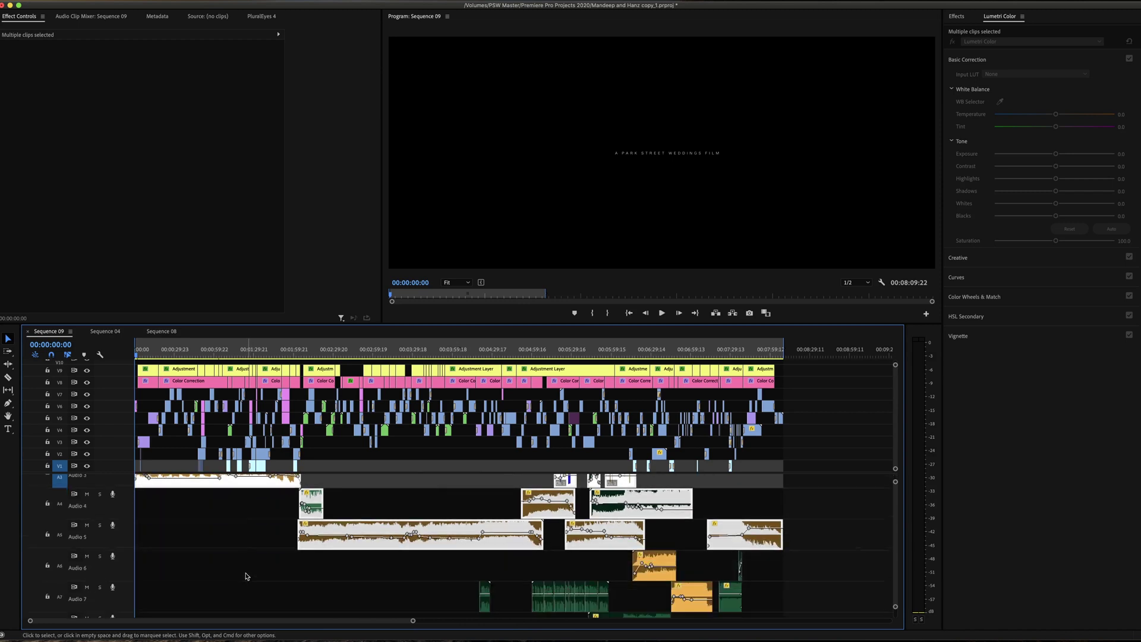
{"action": "left_click", "coordinate": [247, 522]}
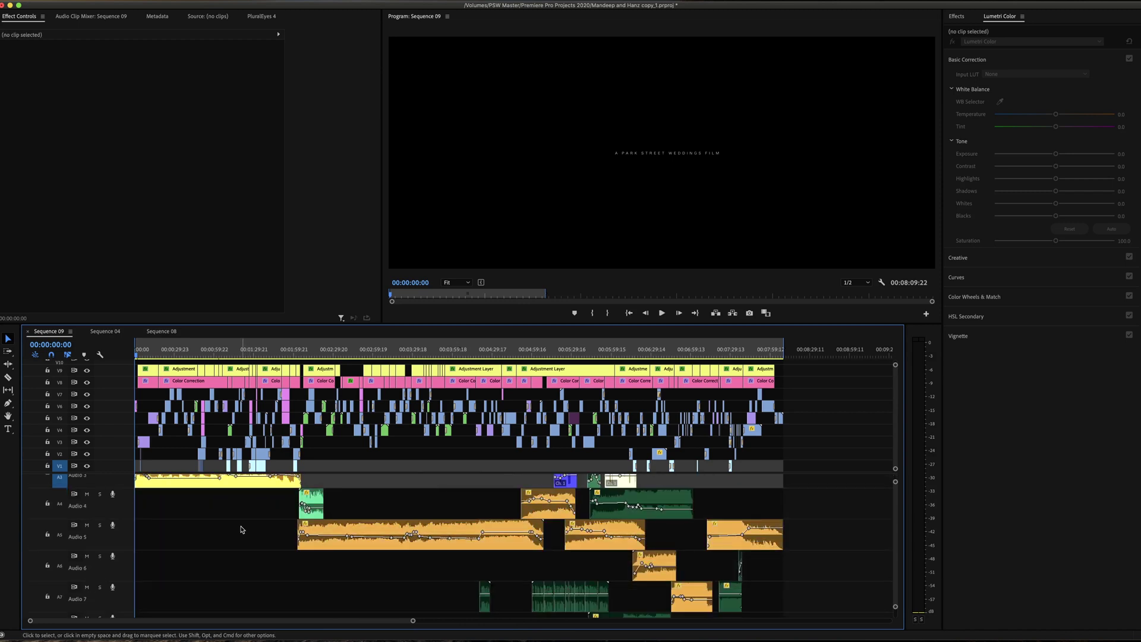
{"action": "scroll", "coordinate": [241, 529], "scroll_direction": "up", "scroll_amount": 3}
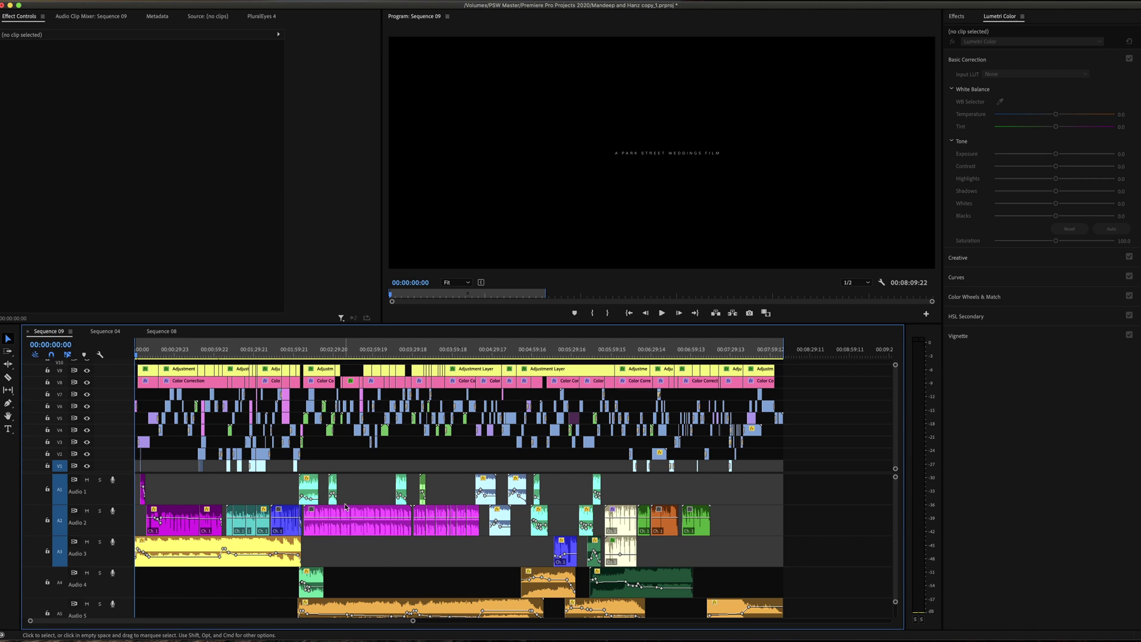
{"action": "left_click", "coordinate": [189, 119]}
{"action": "left_click", "coordinate": [155, 421]}
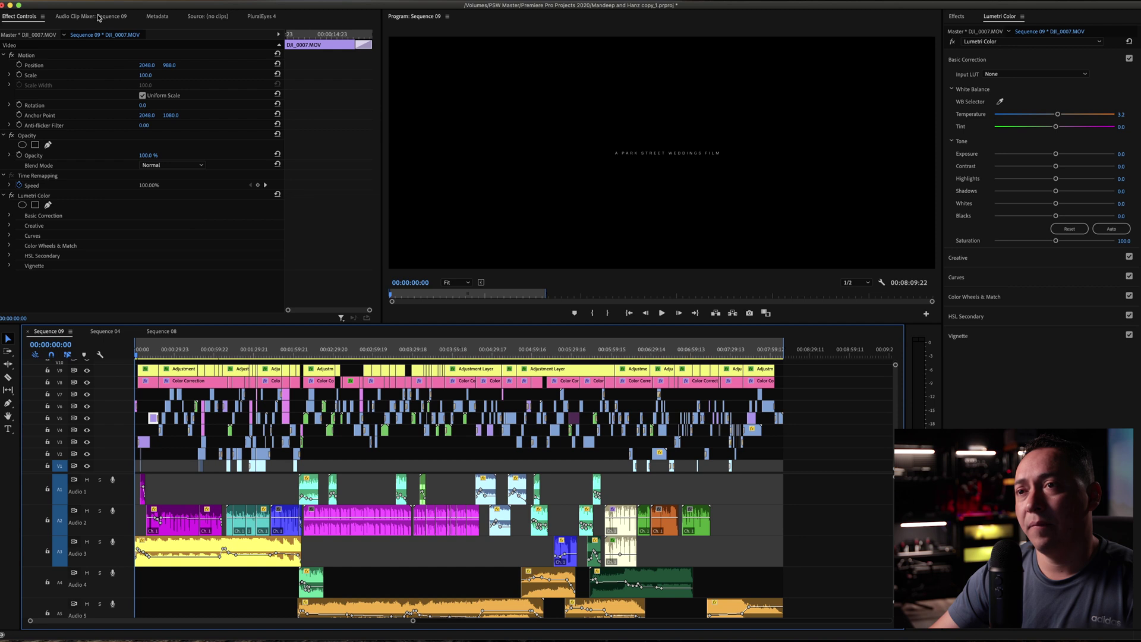
- Glance at the PluralEyes 4 panel, return to Effect Controls, and play Sequence 09 from the start
{"action": "left_click", "coordinate": [255, 16]}
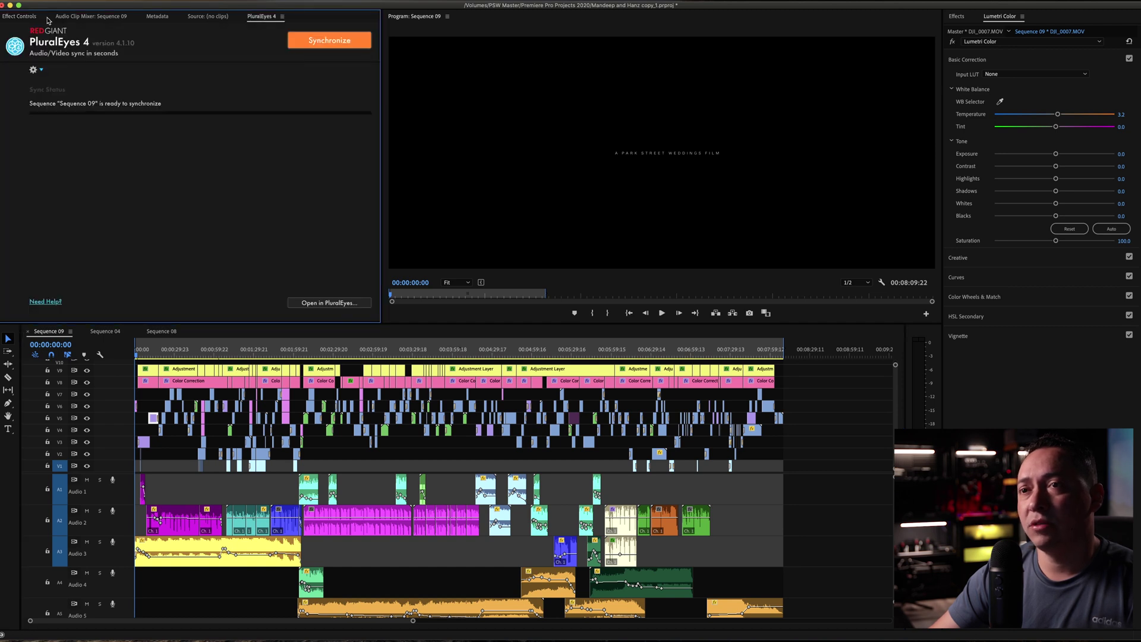
{"action": "left_click", "coordinate": [20, 16]}
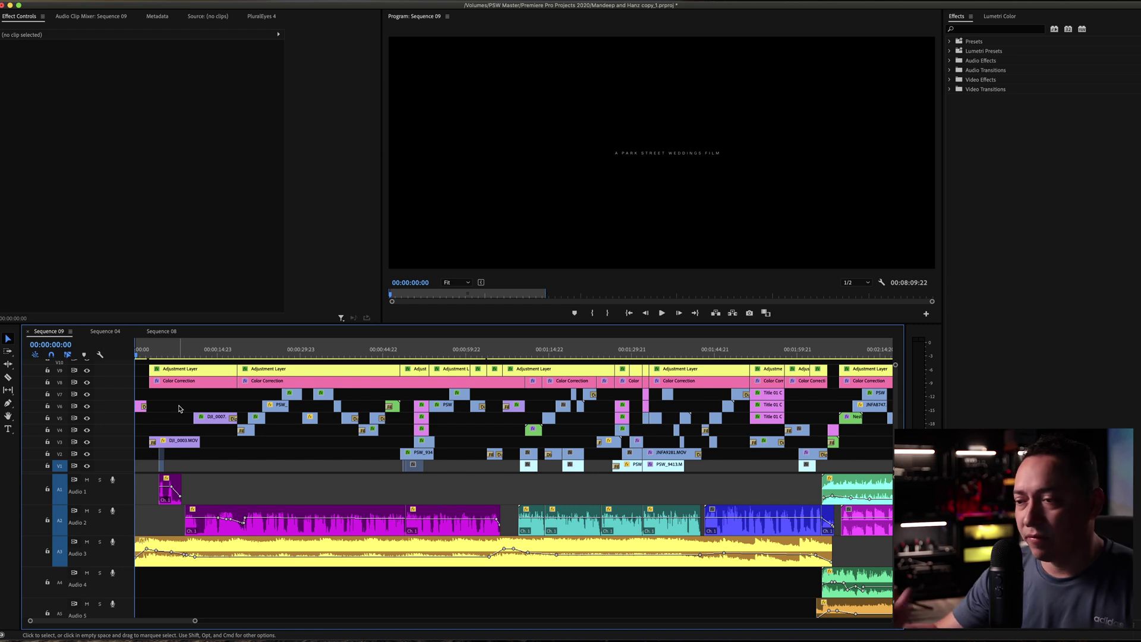
{"action": "key", "text": "space"}
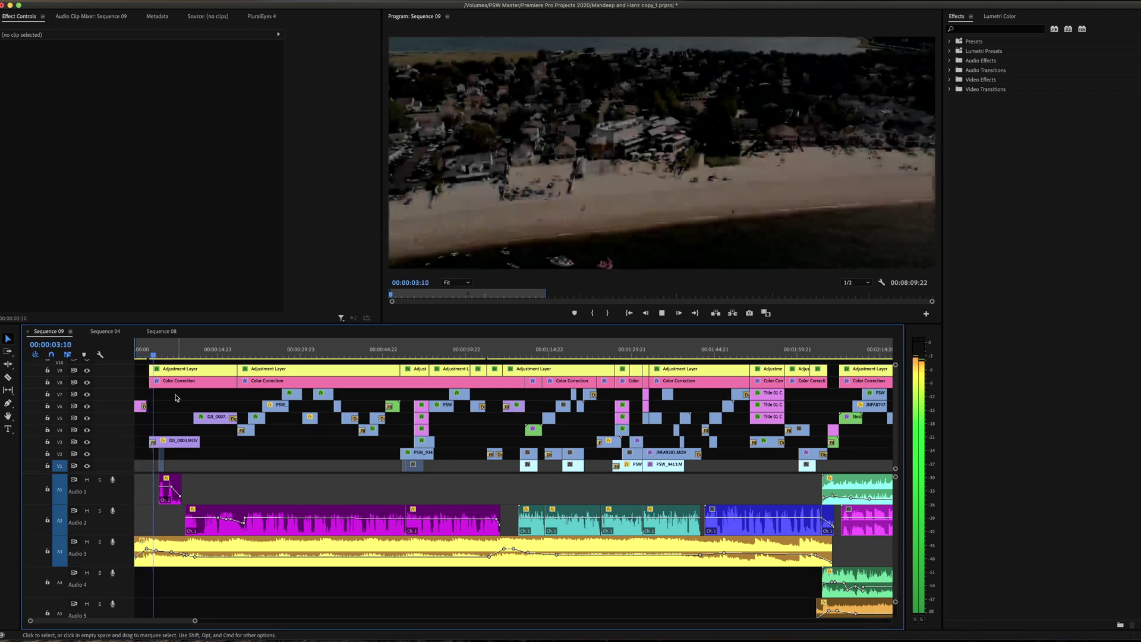
- Stop playback and jump back to the very start of the sequence
{"action": "key", "text": "d"}
{"action": "key", "text": "space"}
{"action": "key", "text": "Home"}
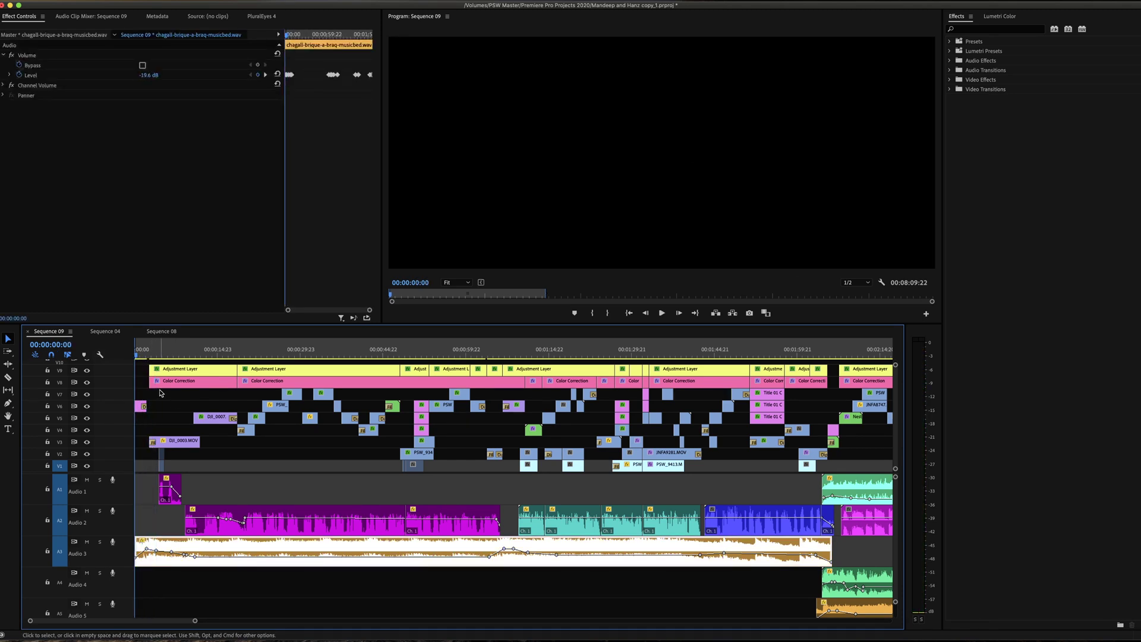
- Clear the Audio 3 music clip selection and place the playhead about one second in
{"action": "left_click", "coordinate": [161, 396]}
{"action": "key", "text": "d"}
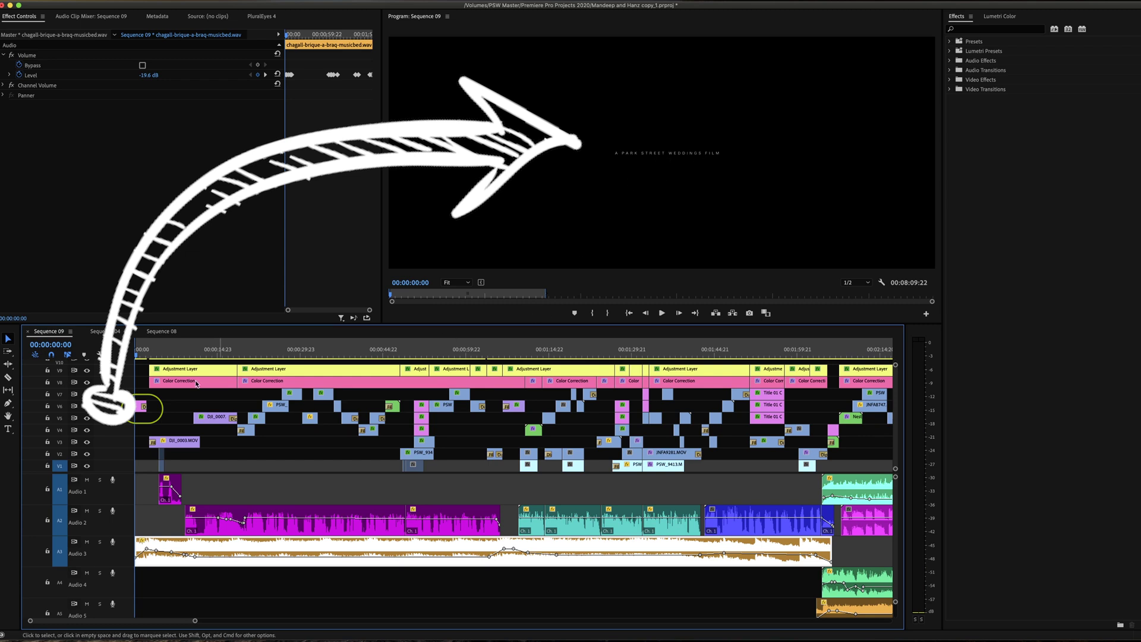
{"action": "left_click", "coordinate": [177, 406]}
{"action": "left_click", "coordinate": [173, 402]}
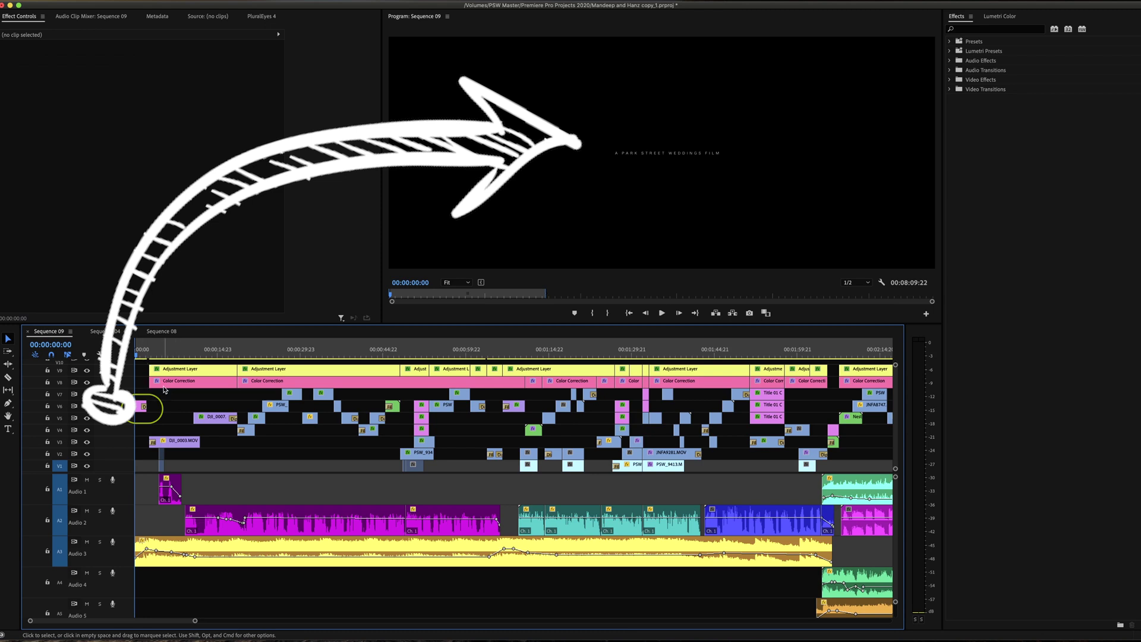
{"action": "left_click", "coordinate": [143, 356]}
- Play the sequence from the start to the overhead beach shot at 00:01:08:12, then return near the start
{"action": "key", "text": "d"}
{"action": "key", "text": "space"}
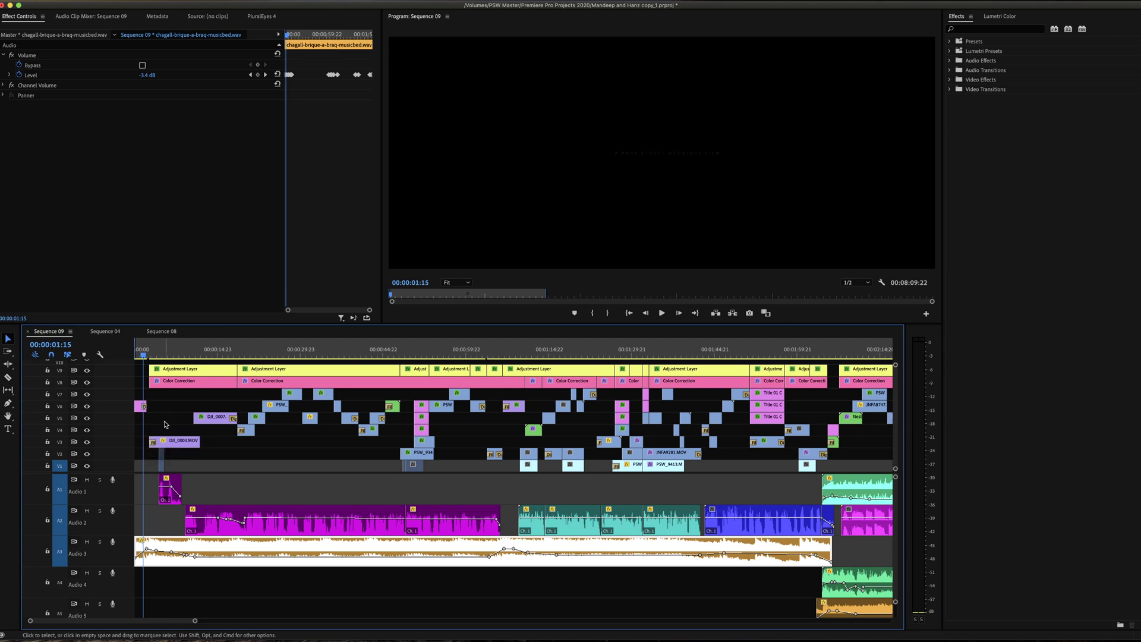
{"action": "key", "text": "space"}
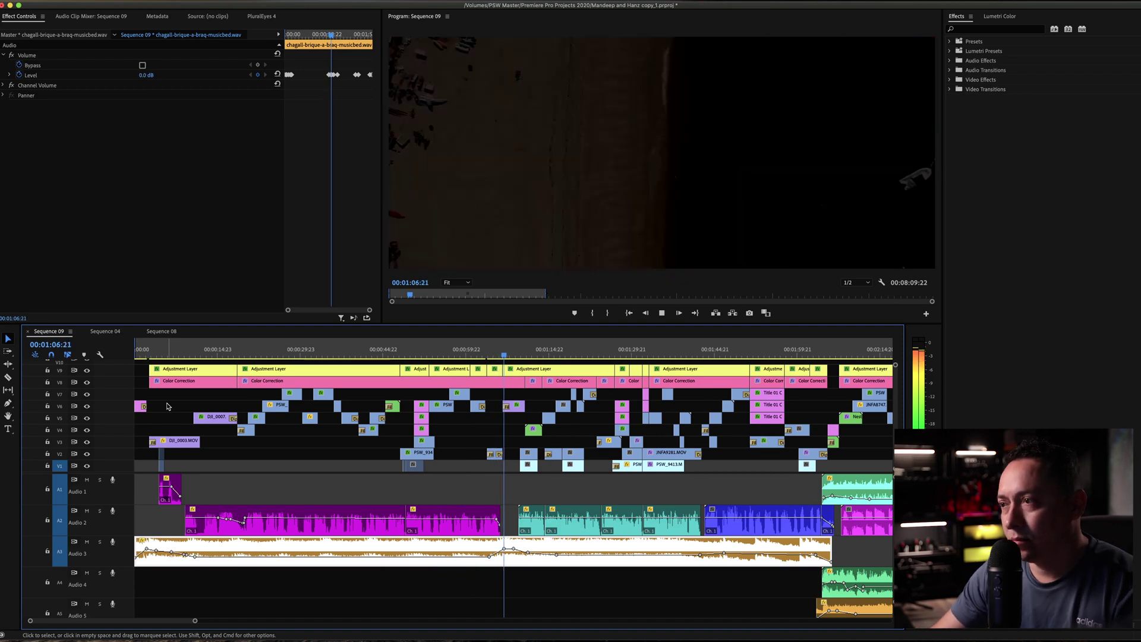
{"action": "key", "text": "space"}
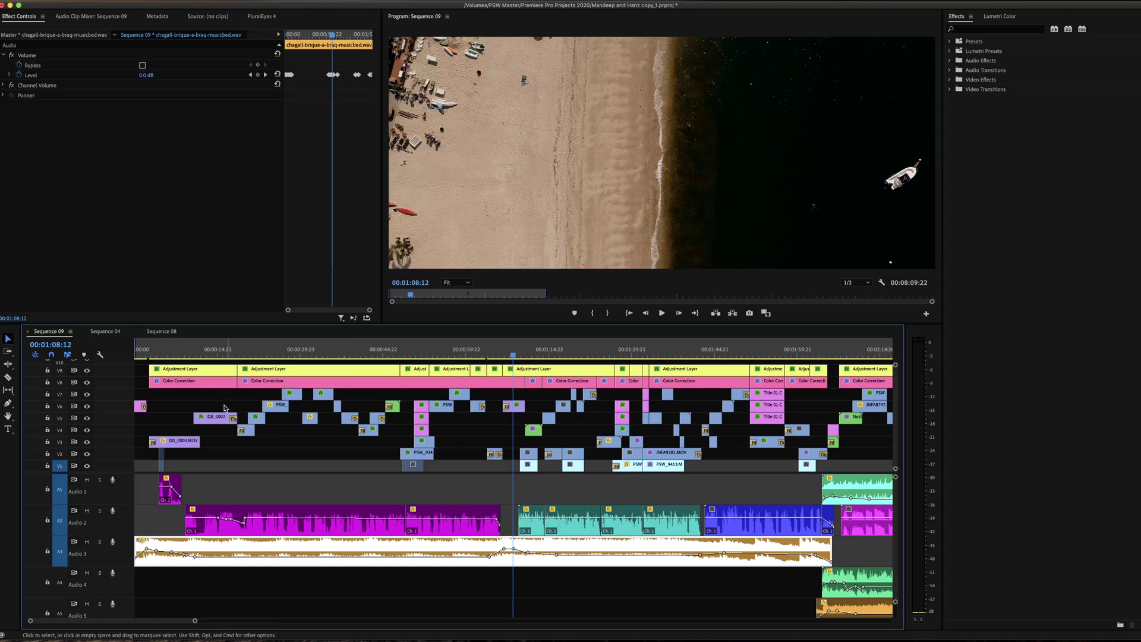
{"action": "left_click", "coordinate": [149, 357]}
- Replay the opening to the aerial beach shot, then skip ahead and play through the Audio 2 speech
{"action": "left_click", "coordinate": [171, 400]}
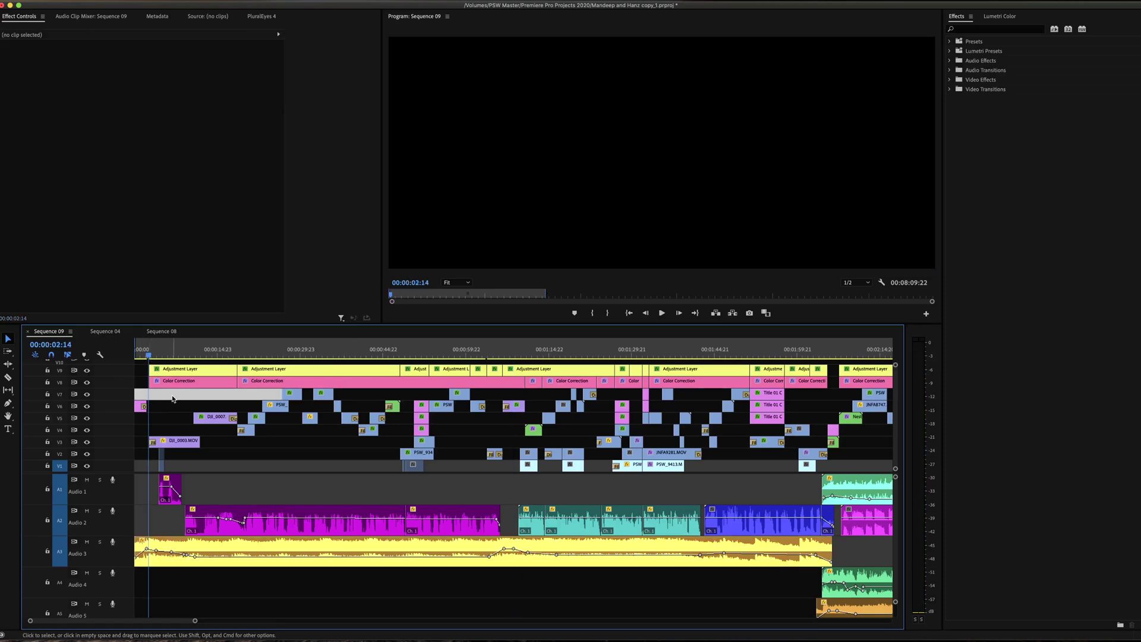
{"action": "key", "text": "space"}
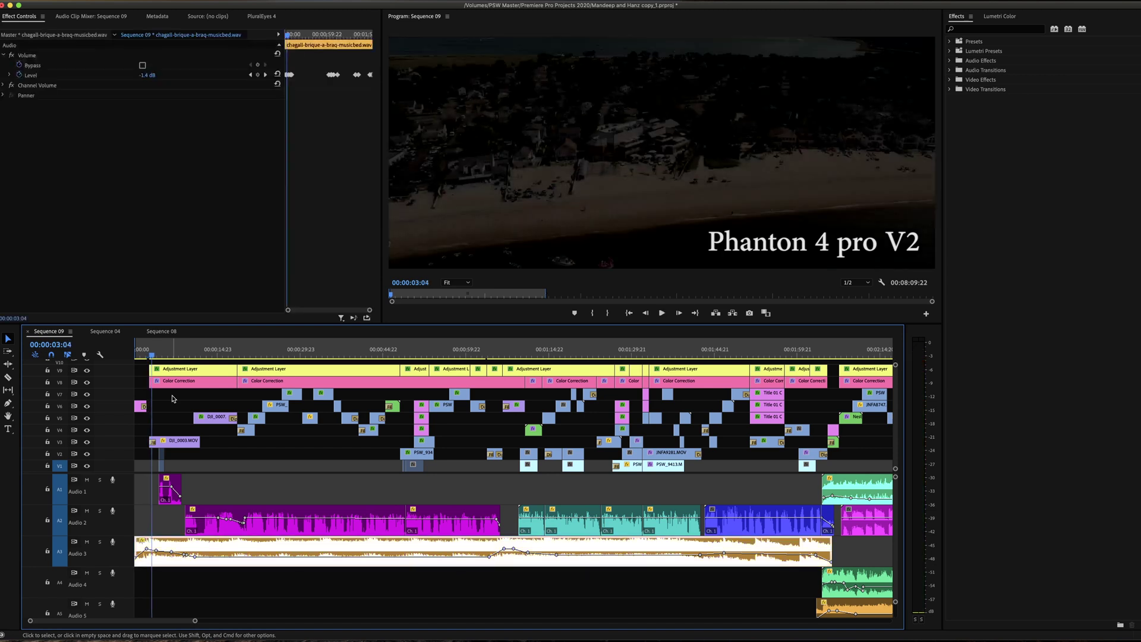
{"action": "key", "text": "space"}
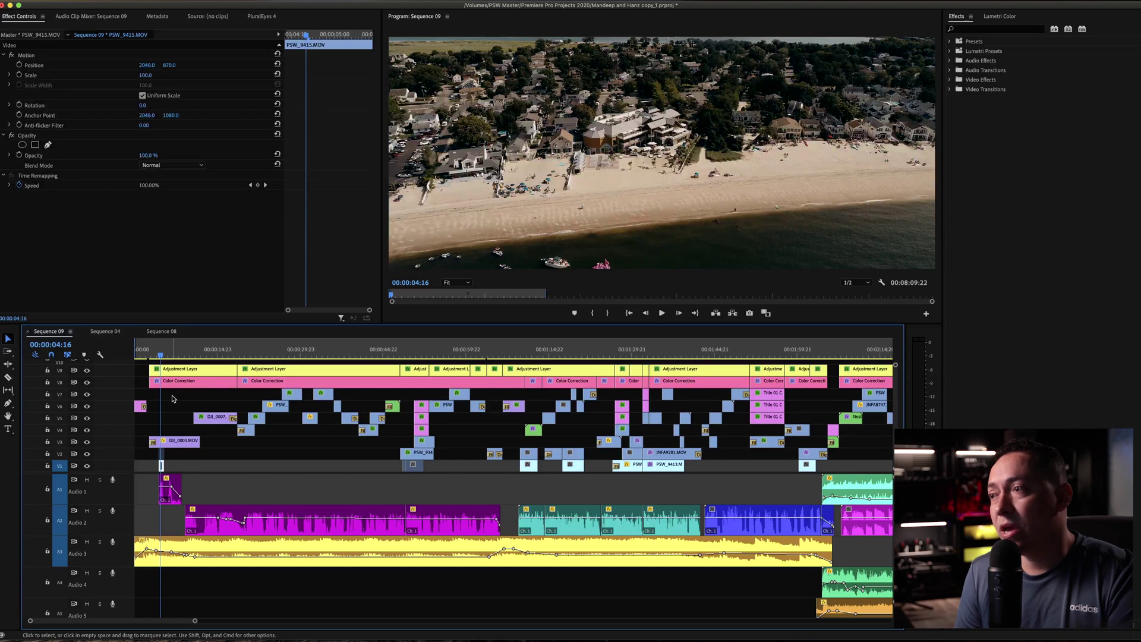
{"action": "key", "text": "l"}
{"action": "key", "text": "l"}
{"action": "key", "text": "l"}
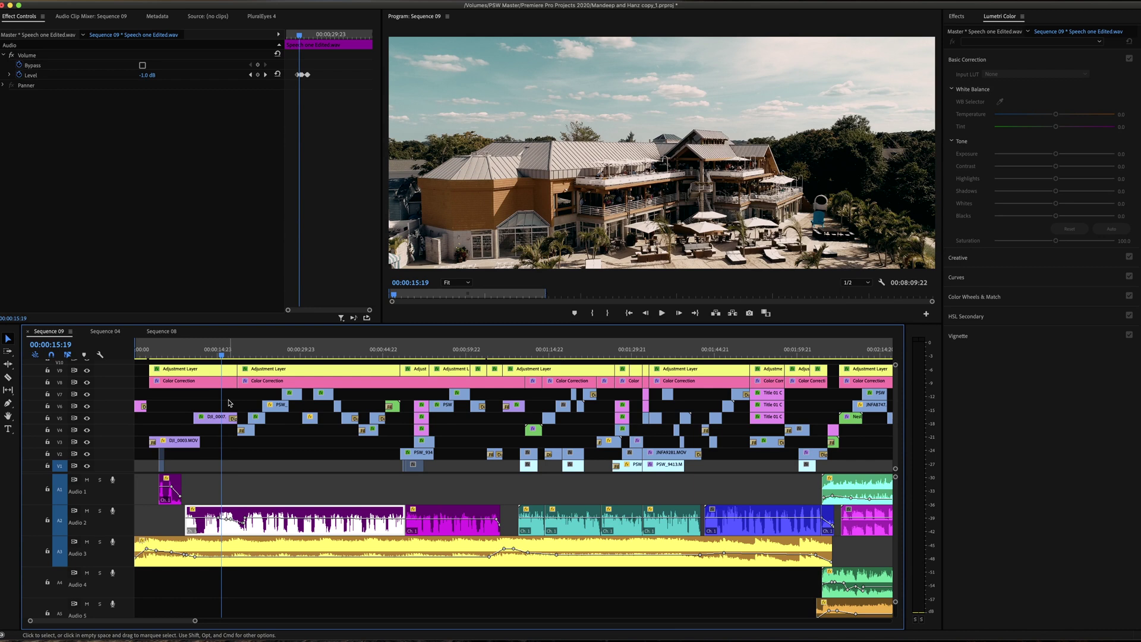
{"action": "key", "text": "space"}
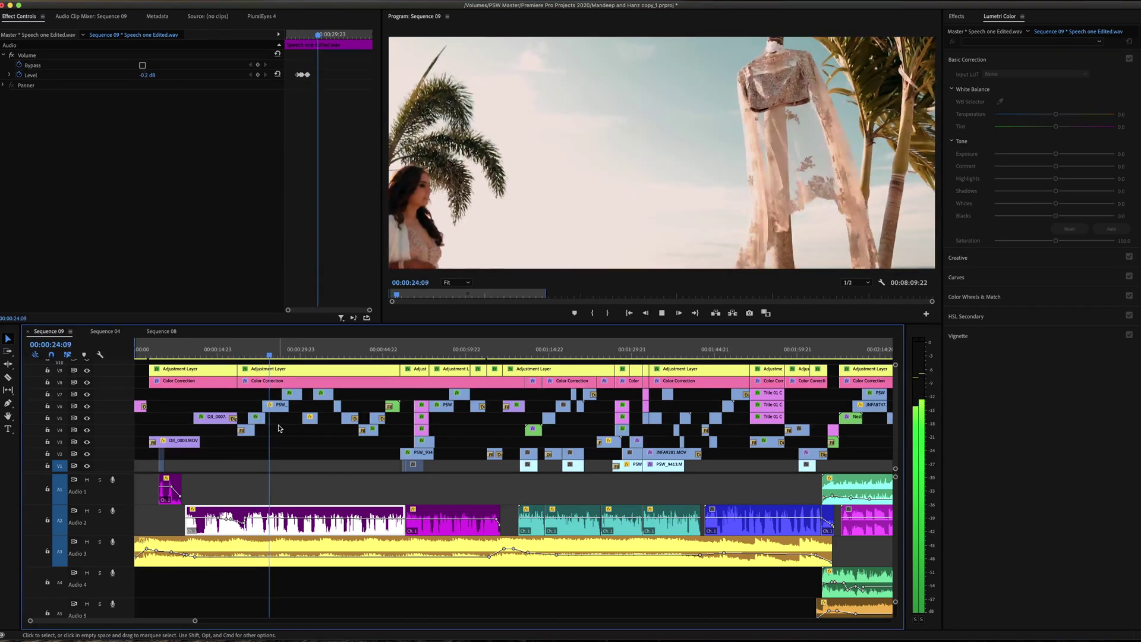
- Stop at 00:00:25:18, park at 00:00:20:05 on the bride shot, and select PSW_9237 on V4
{"action": "key", "text": "space"}
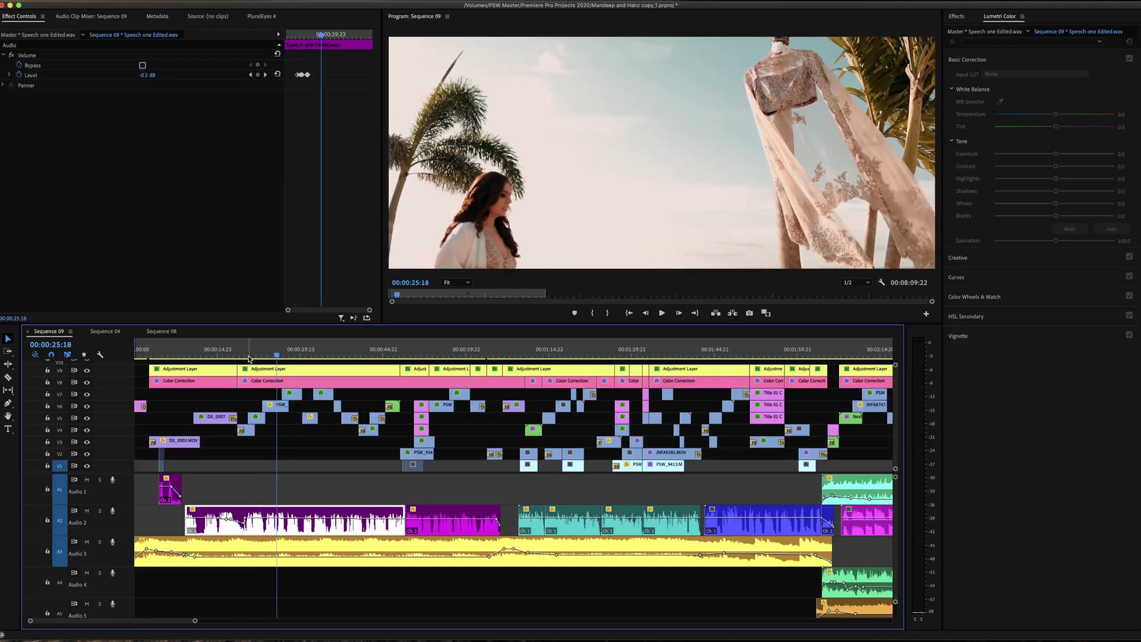
{"action": "left_click", "coordinate": [247, 357]}
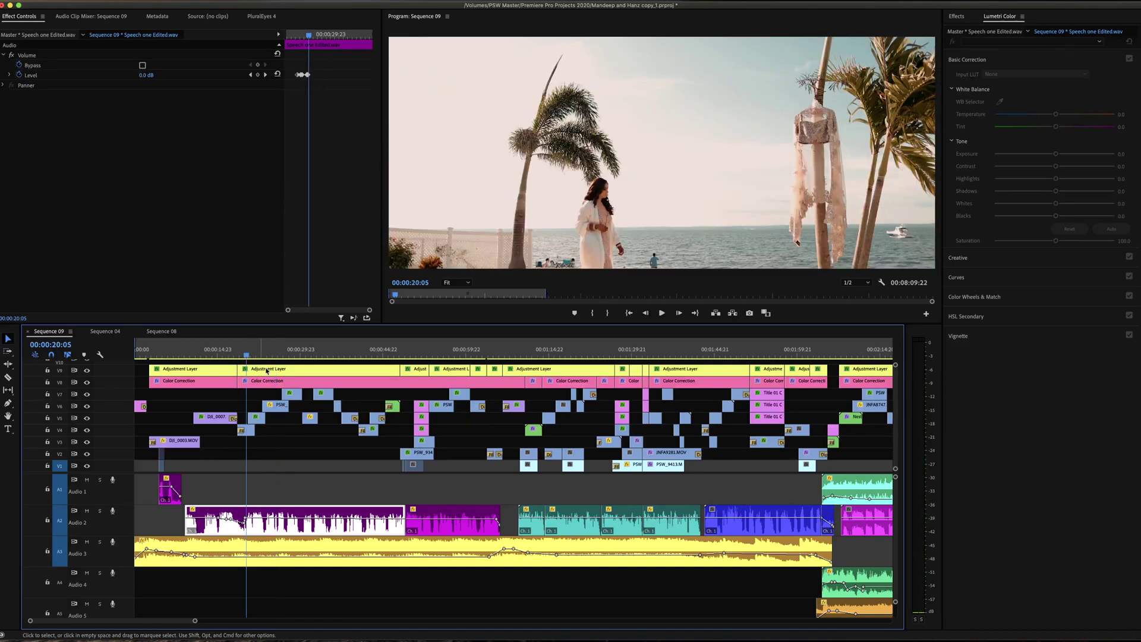
{"action": "left_click", "coordinate": [279, 432]}
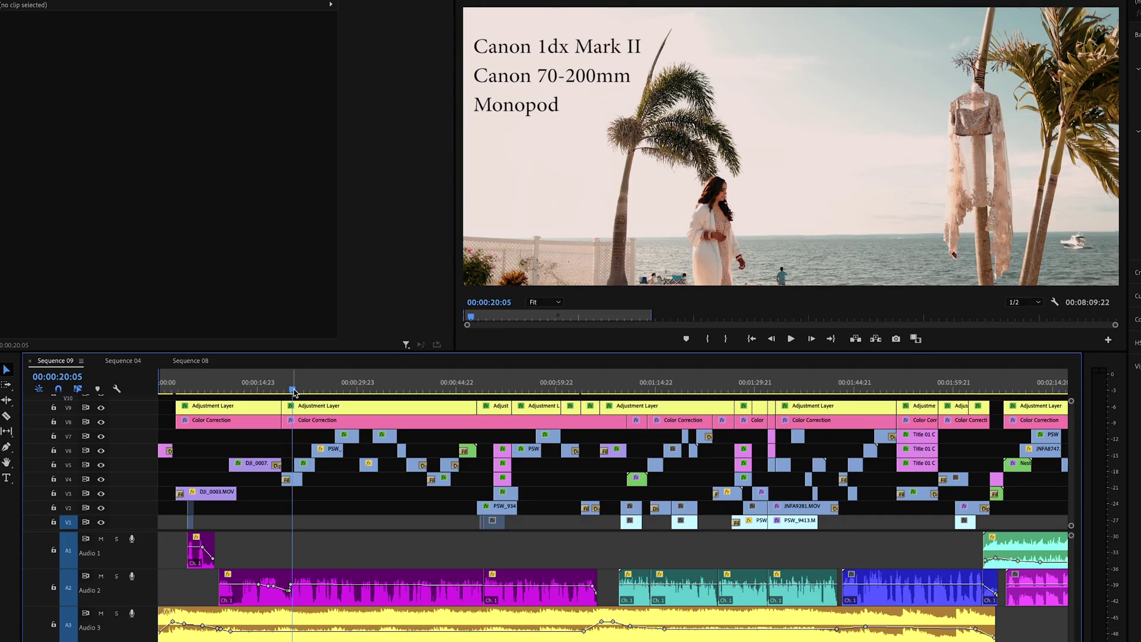
{"action": "left_click", "coordinate": [247, 432]}
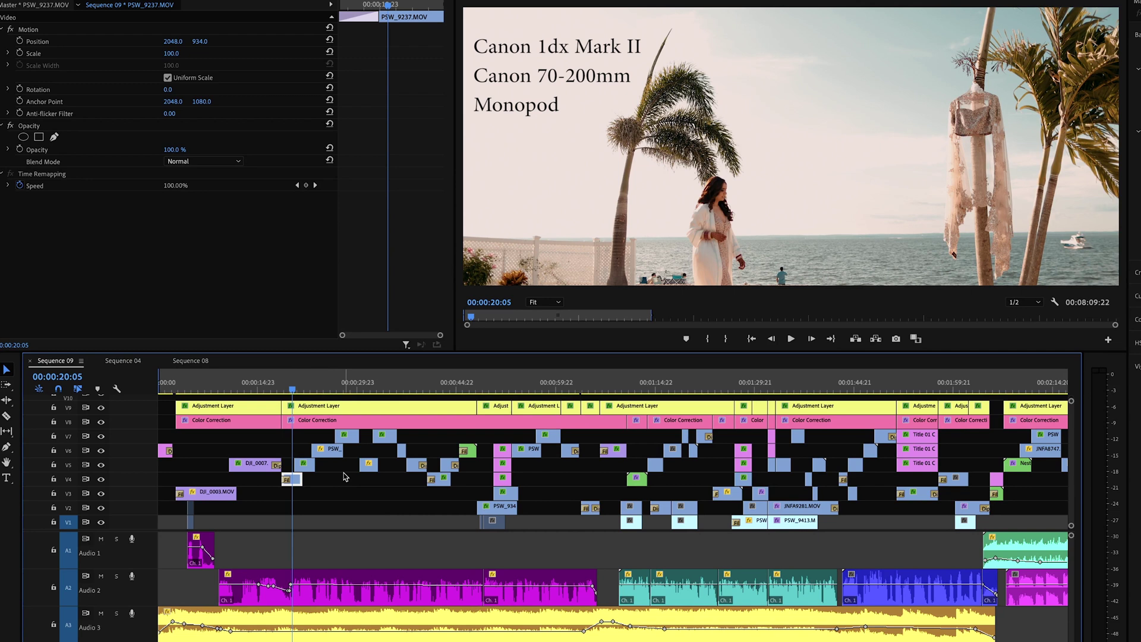
- Move to the feet-in-sand shot at 00:00:20:19 and select the JNFA9133.MOV clip on V5
{"action": "left_click", "coordinate": [297, 390]}
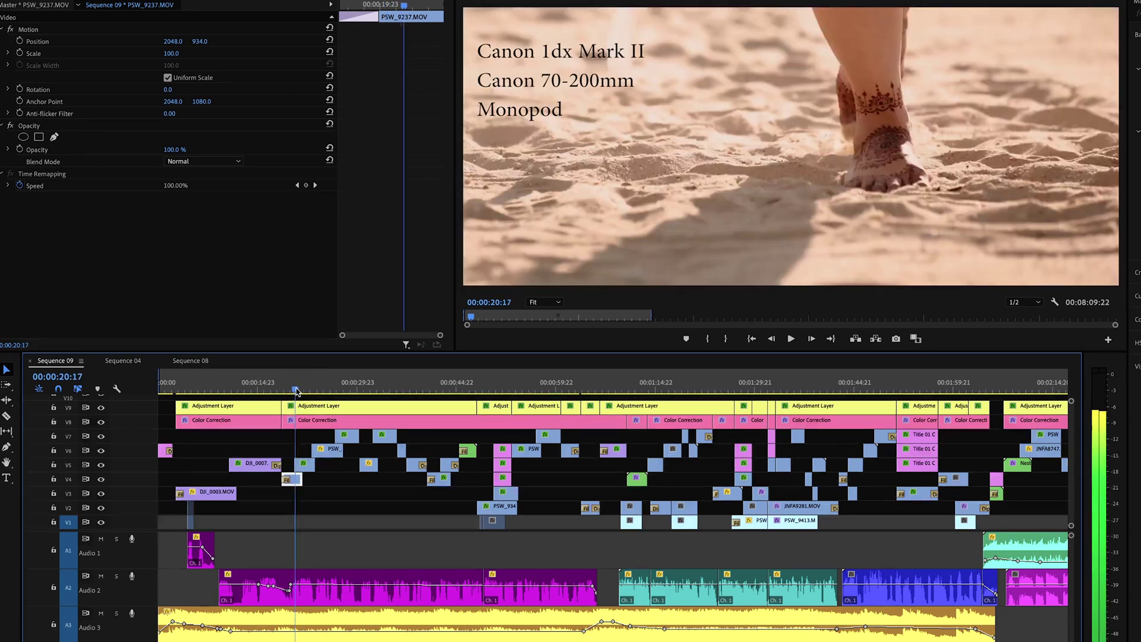
{"action": "left_click", "coordinate": [328, 470]}
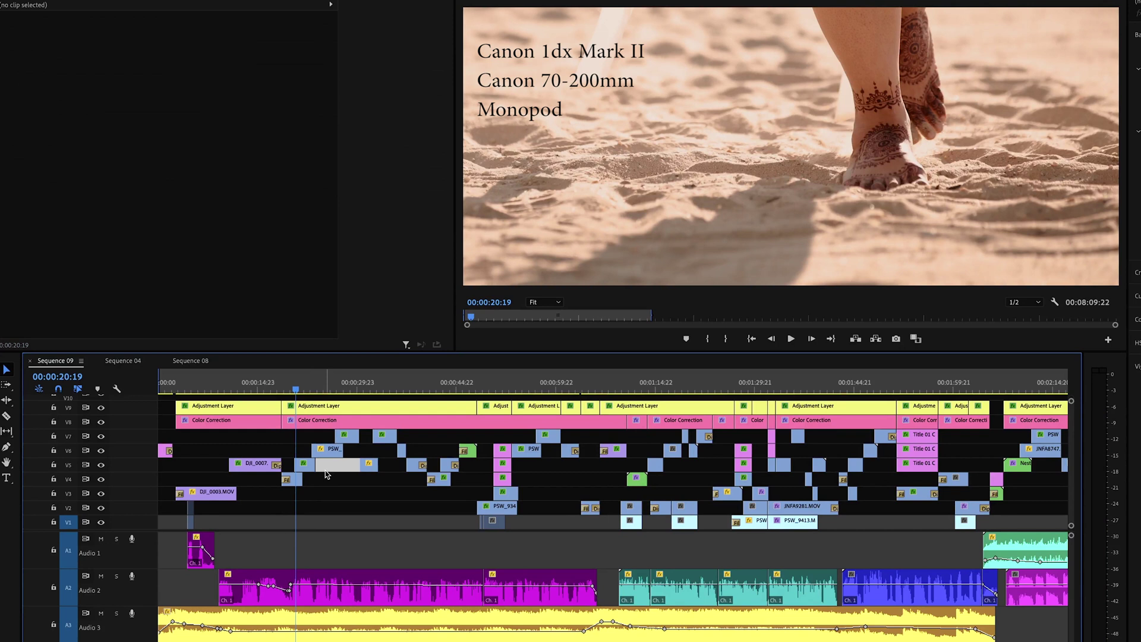
{"action": "left_click", "coordinate": [329, 471]}
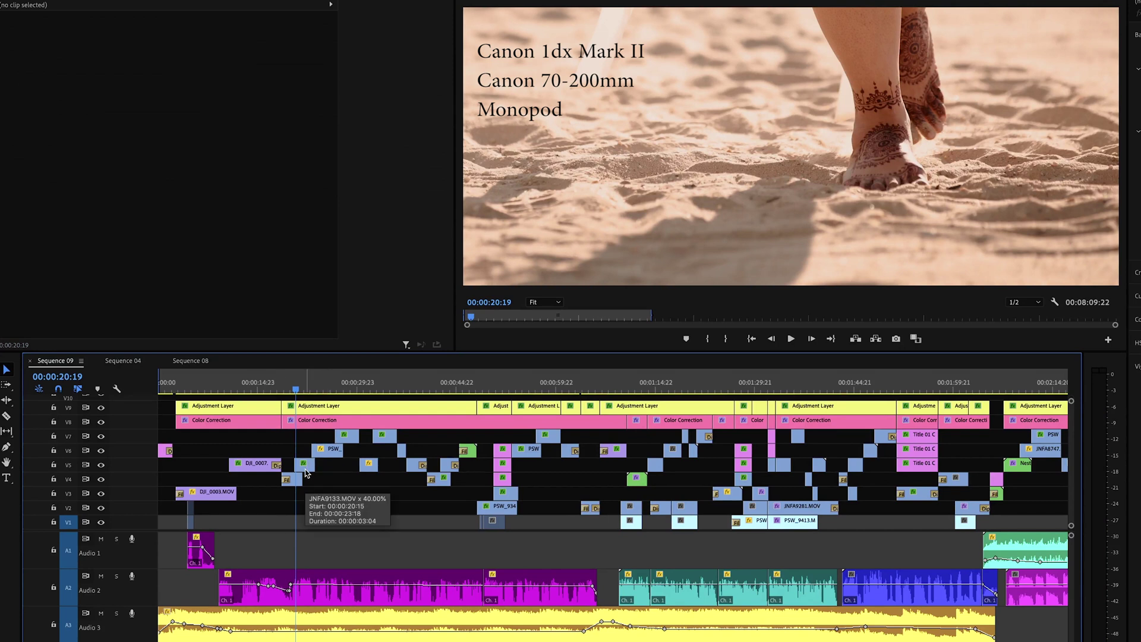
{"action": "left_click", "coordinate": [304, 467]}
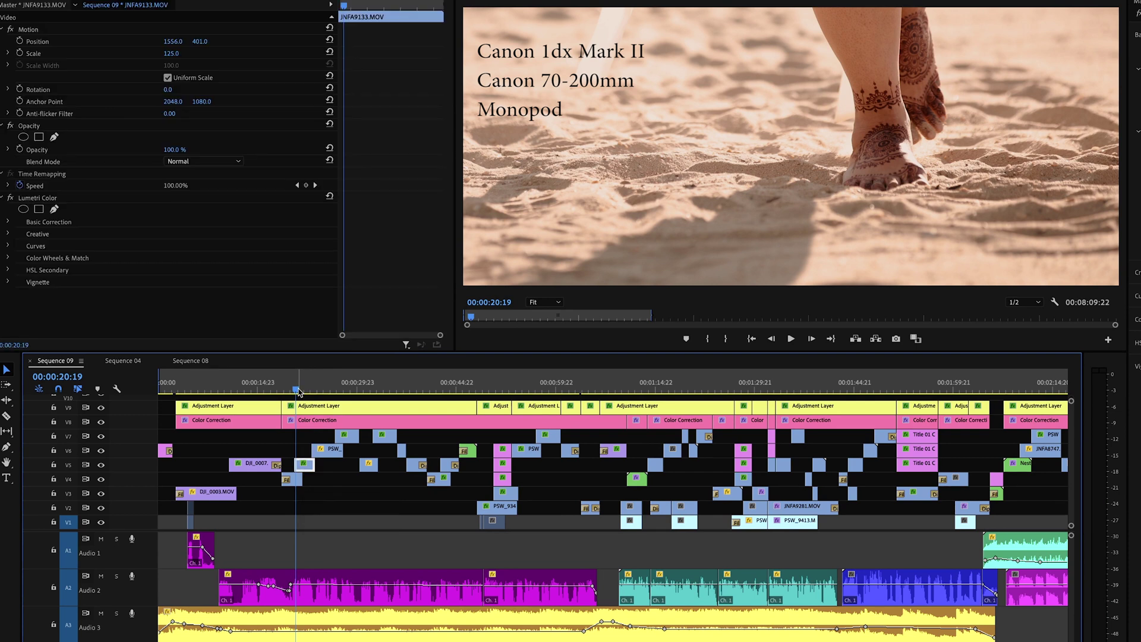
{"action": "left_click", "coordinate": [309, 391]}
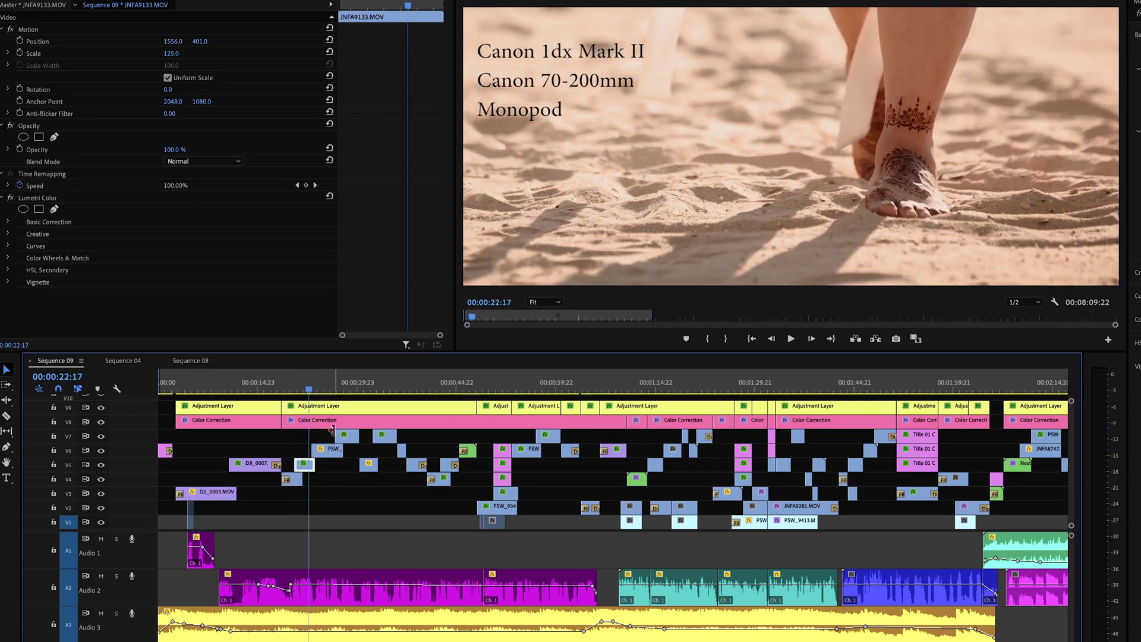
- Play on to the hanging-dress shot, then settle back on its start around 23 seconds
{"action": "key", "text": "space"}
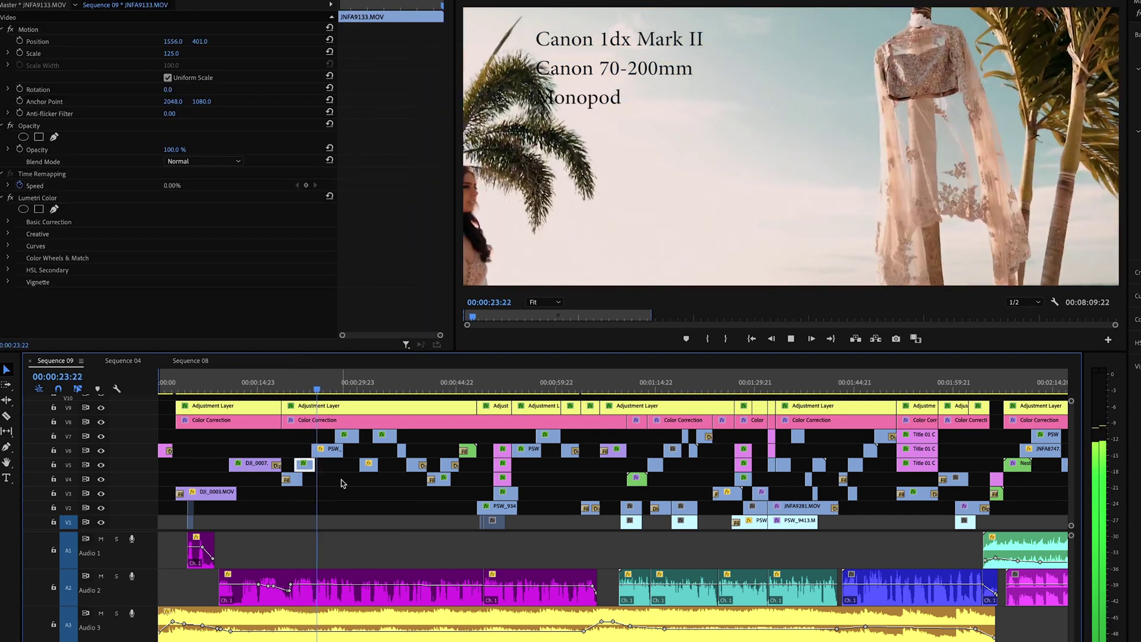
{"action": "key", "text": "d"}
{"action": "key", "text": "space"}
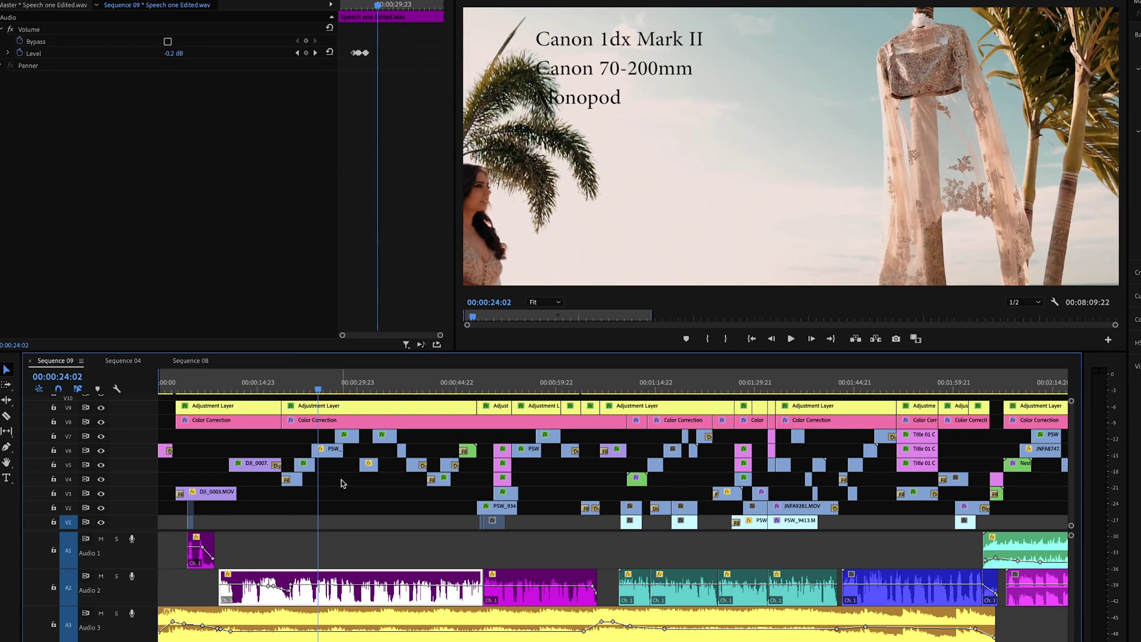
{"action": "left_click", "coordinate": [314, 391]}
{"action": "left_click_drag", "start_coordinate": [312, 394], "coordinate": [313, 391]}
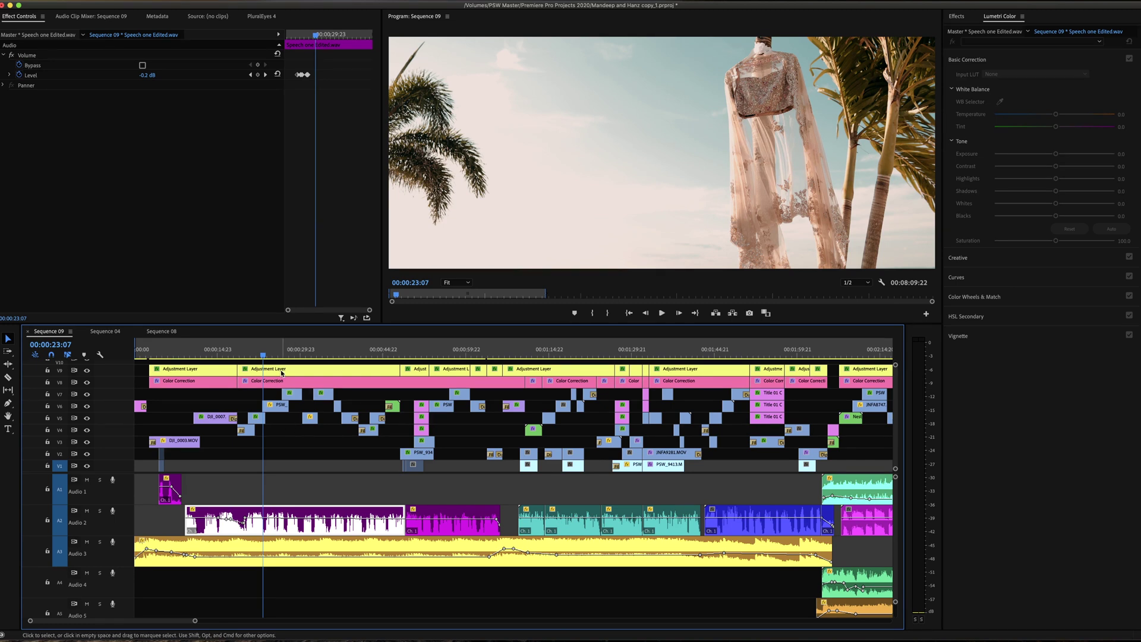
- Play from the woman's close-up at about 27 seconds through to the wide beach shot
{"action": "left_click", "coordinate": [286, 356]}
{"action": "left_click_drag", "start_coordinate": [286, 356], "coordinate": [284, 359]}
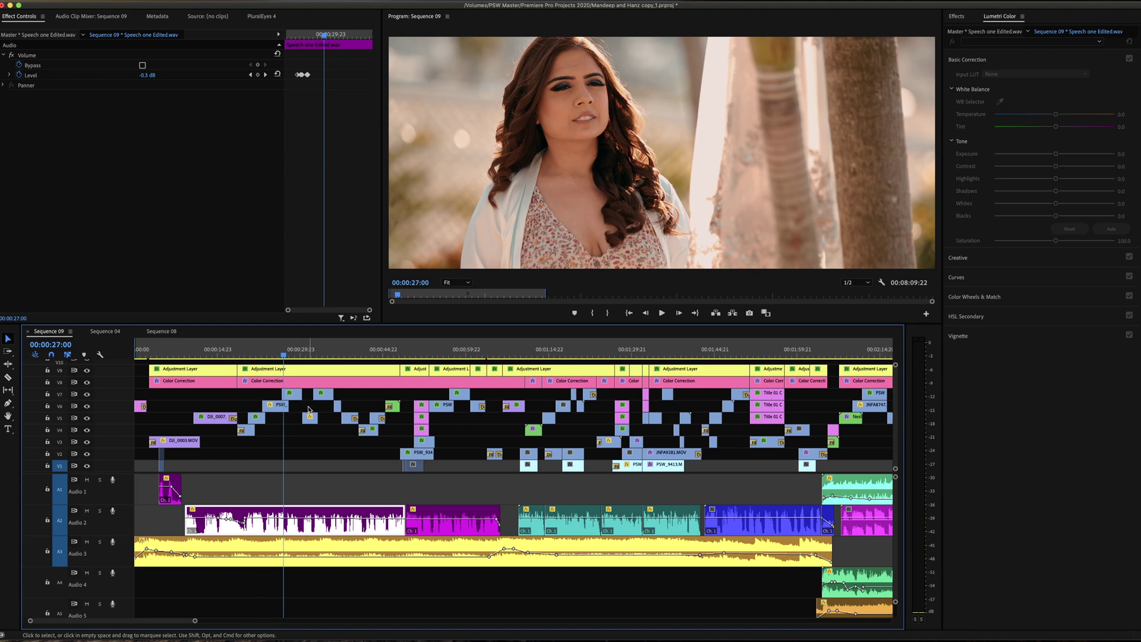
{"action": "key", "text": "space"}
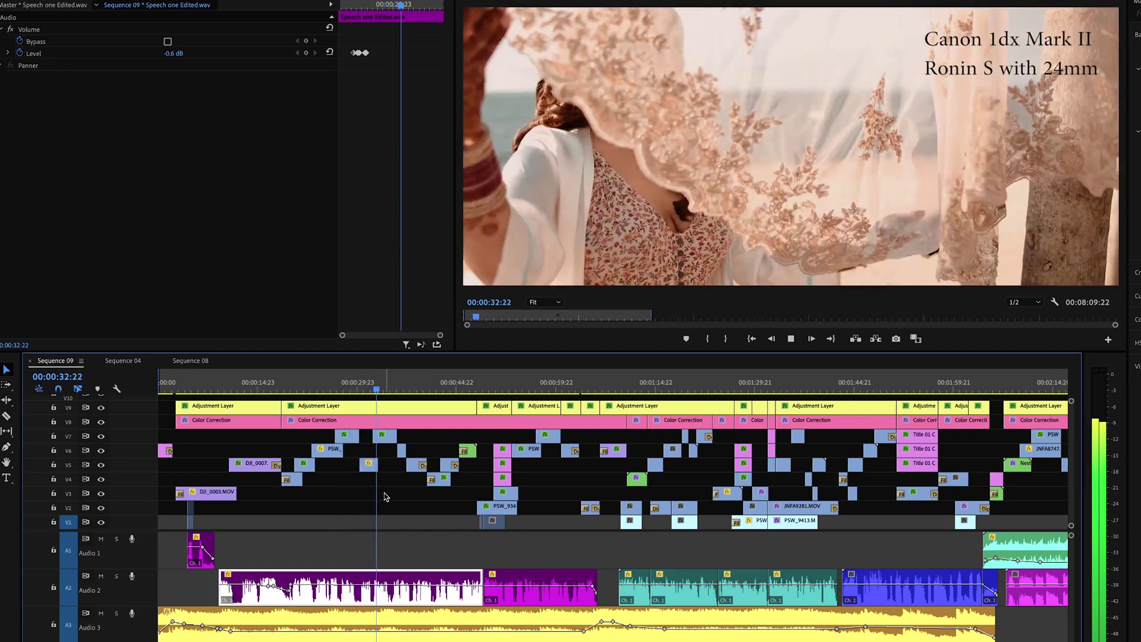
{"action": "key", "text": "space"}
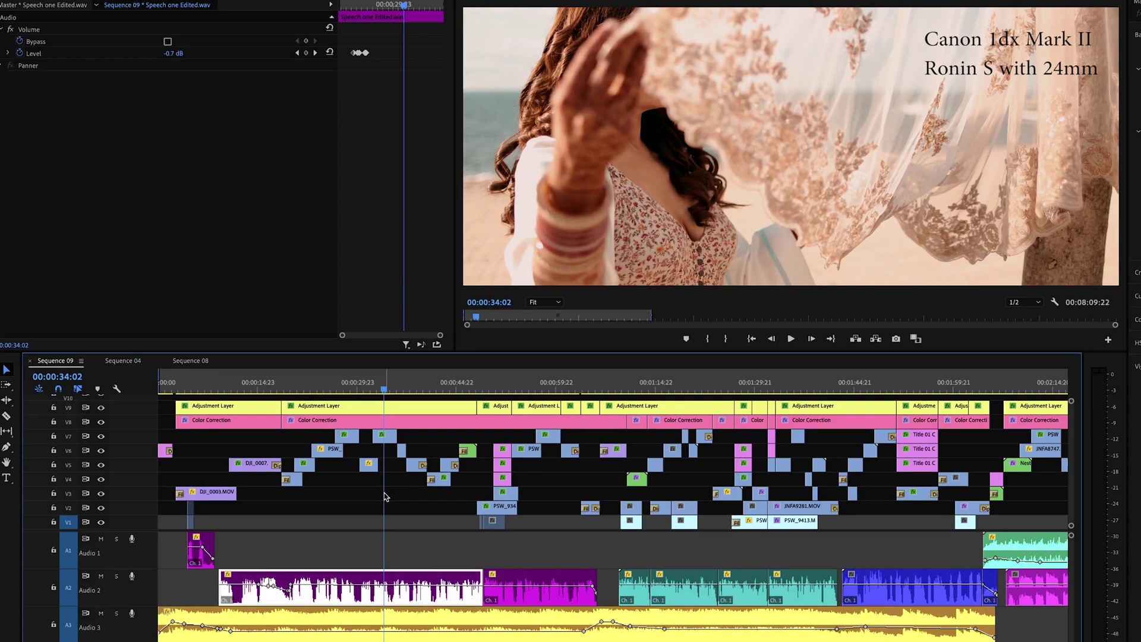
{"action": "key", "text": "space"}
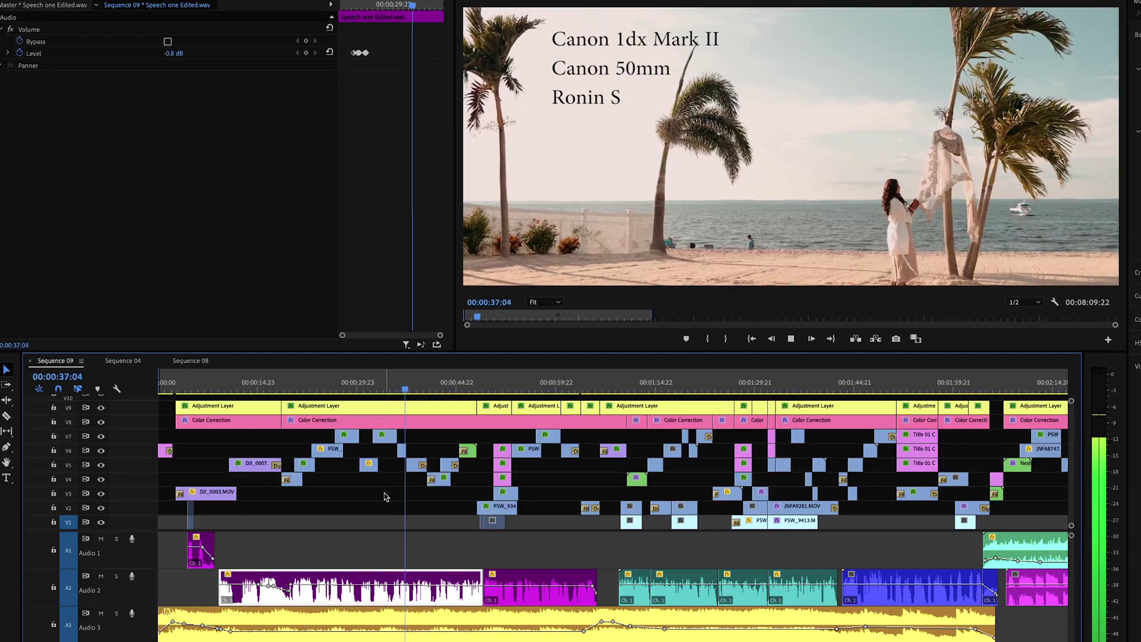
{"action": "key", "text": "space"}
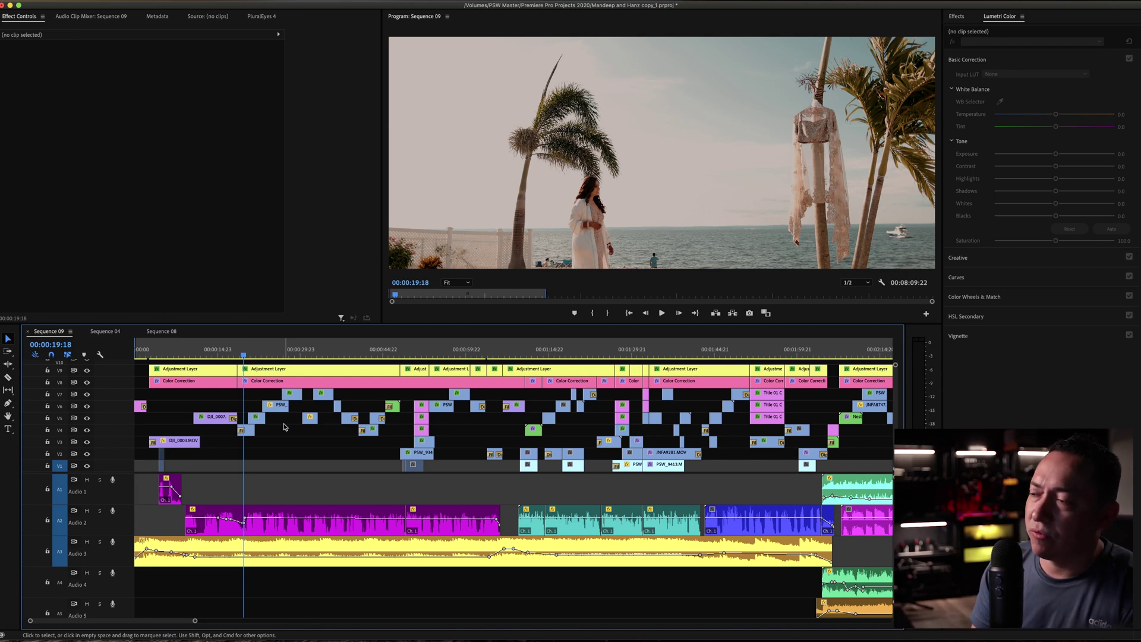
{"action": "key", "text": "Down"}
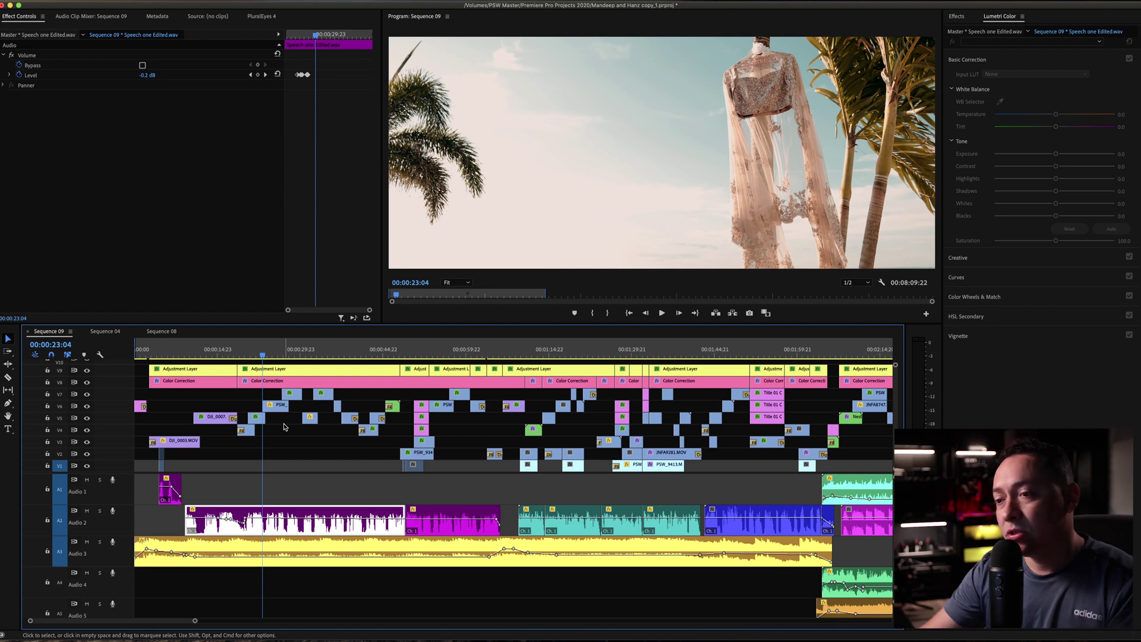
- Step back to the previous edit at 20:05, the seaside walking shot
{"action": "key", "text": "Up"}
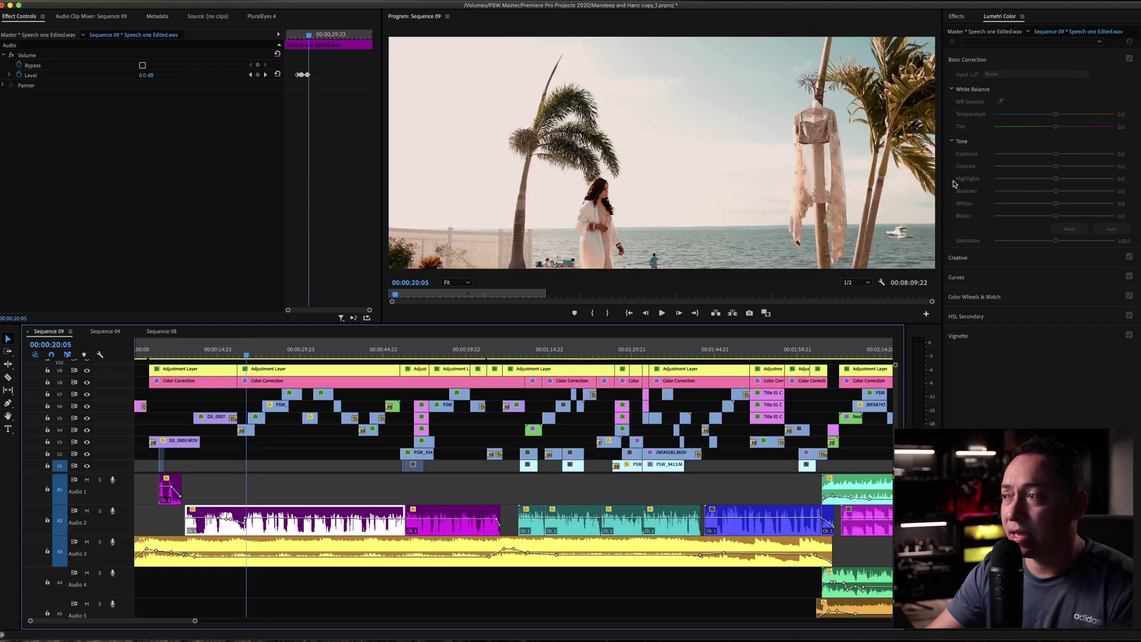
- Check each shot from feet-in-sand to the veil close-up, then return to 05:15
{"action": "left_click", "coordinate": [254, 356]}
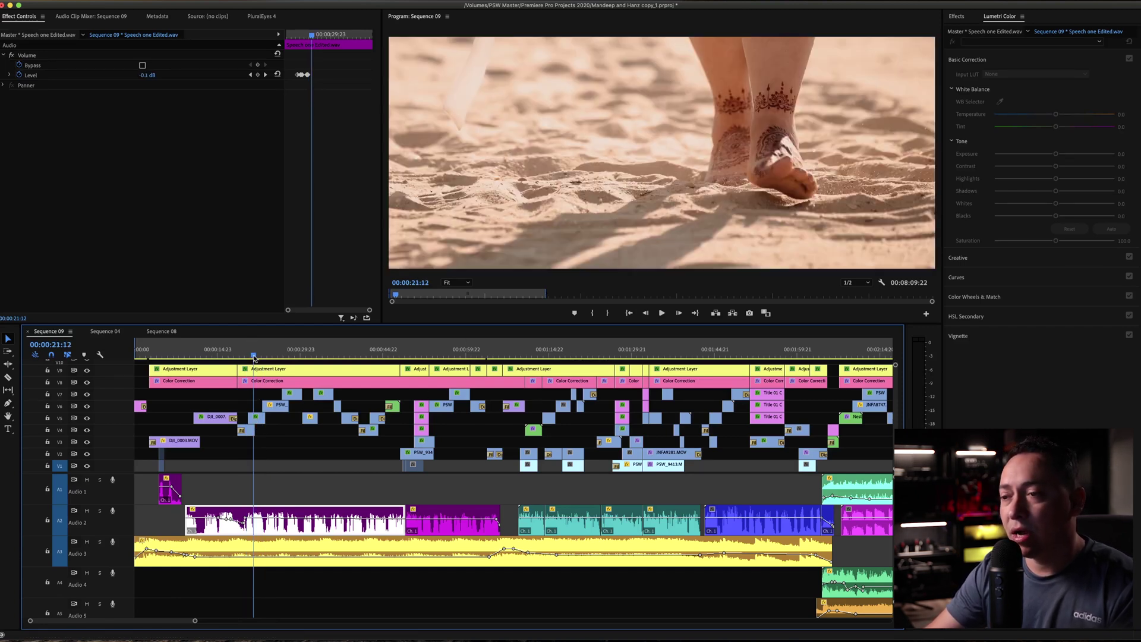
{"action": "left_click", "coordinate": [273, 356]}
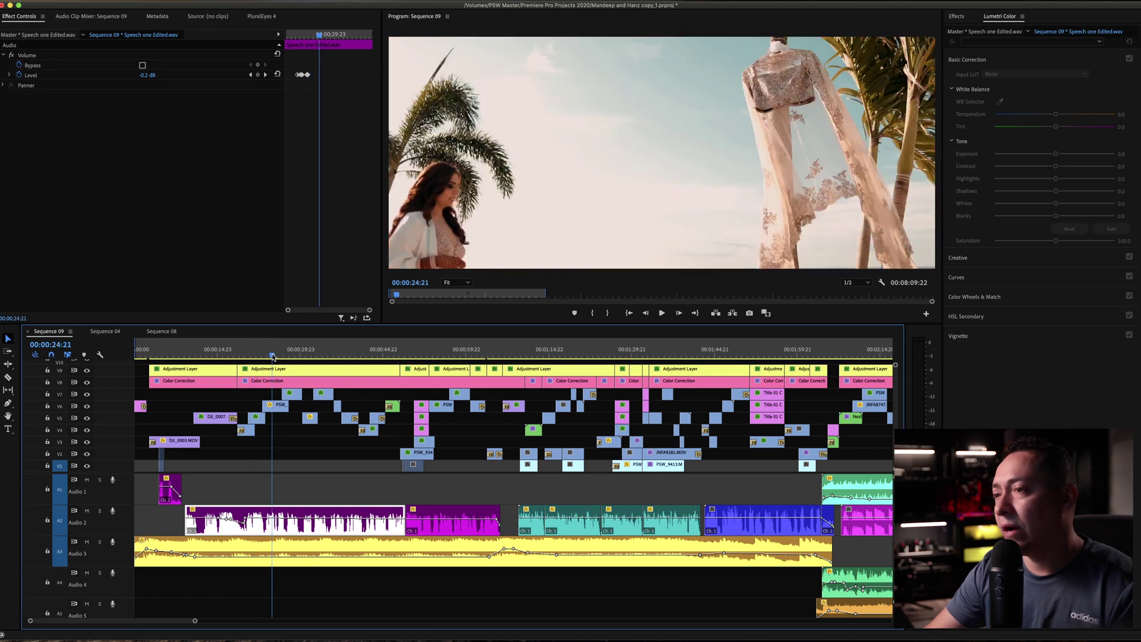
{"action": "left_click", "coordinate": [293, 357]}
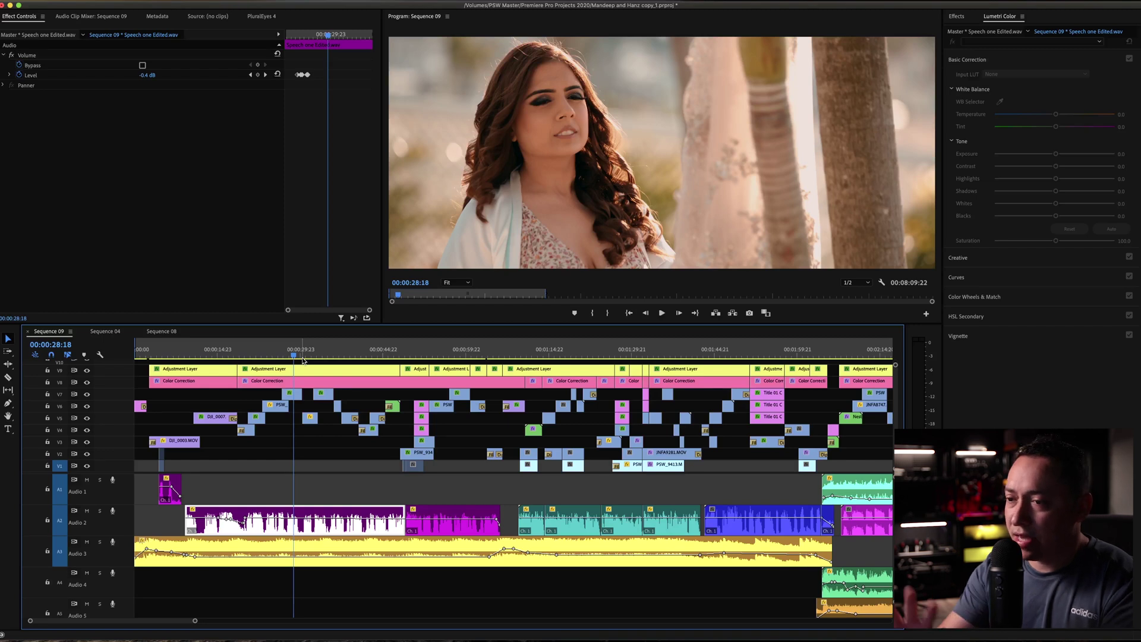
{"action": "left_click", "coordinate": [306, 355]}
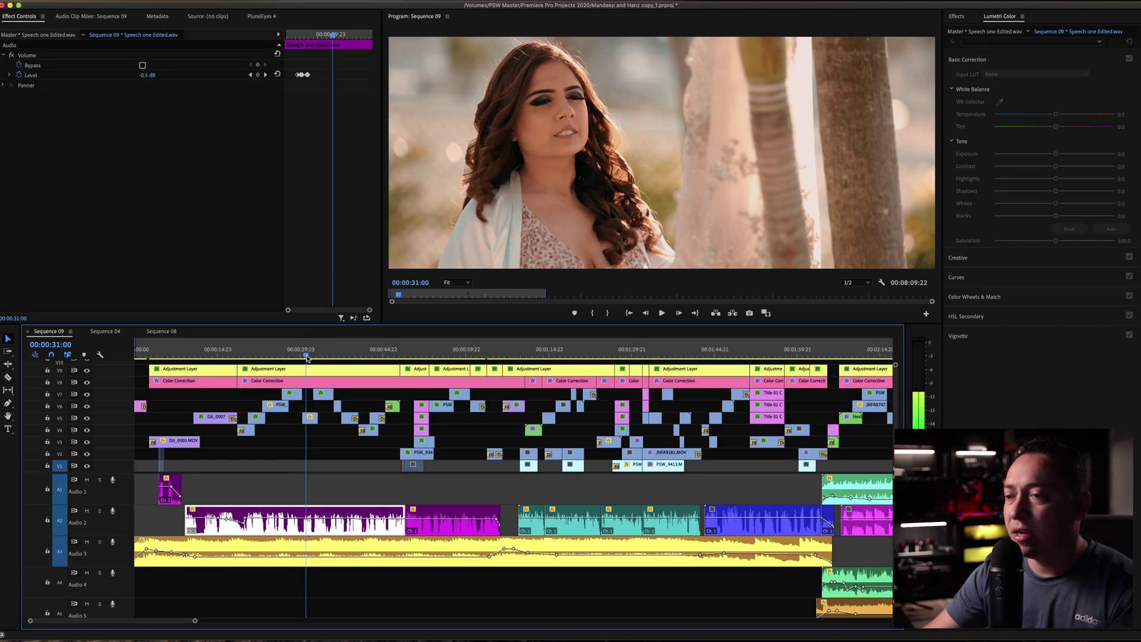
{"action": "left_click", "coordinate": [340, 355]}
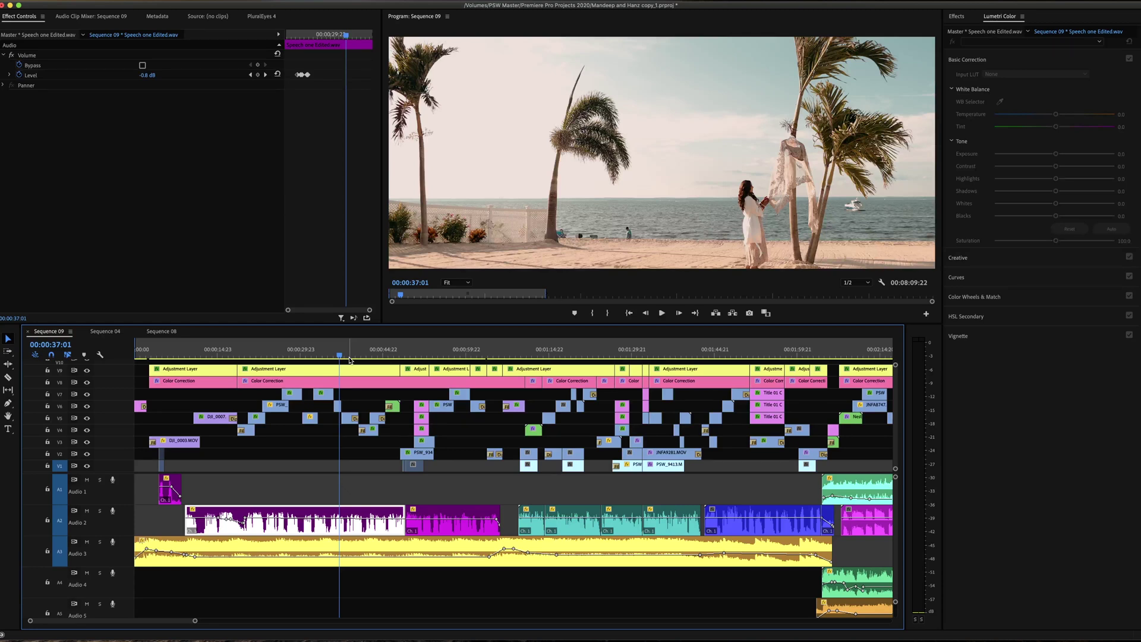
{"action": "left_click", "coordinate": [350, 357]}
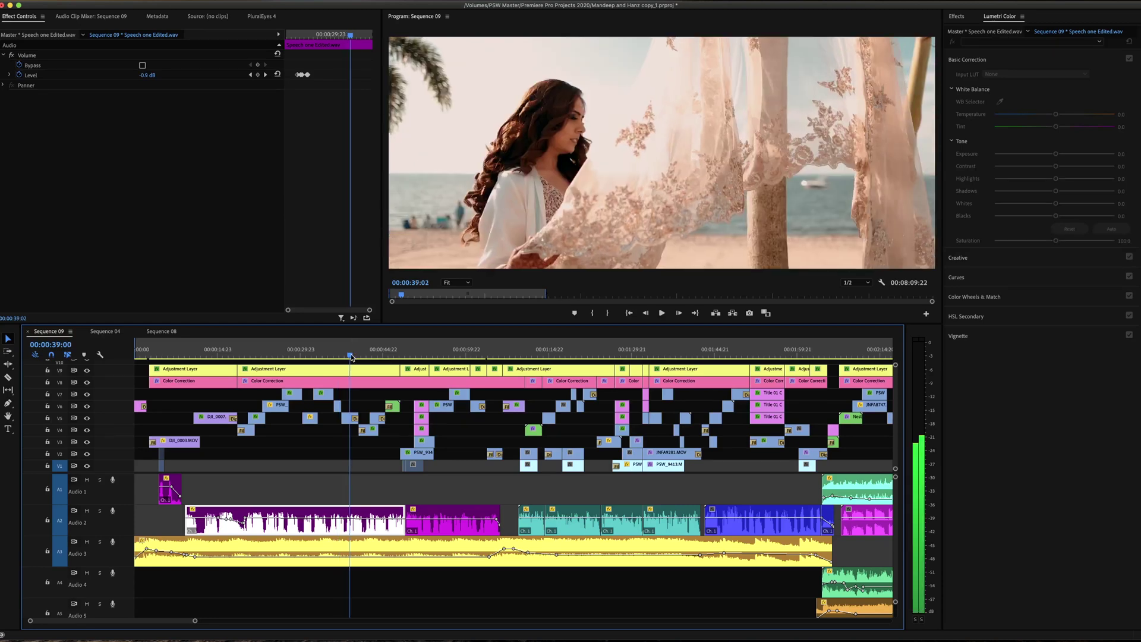
{"action": "left_click", "coordinate": [272, 357]}
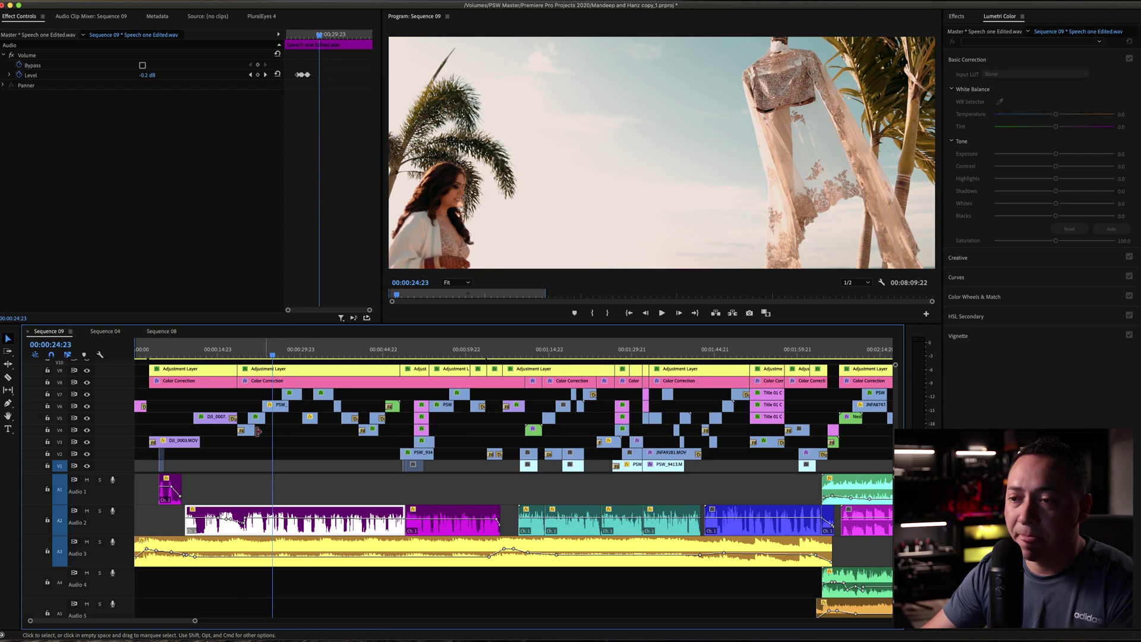
{"action": "left_click", "coordinate": [166, 356]}
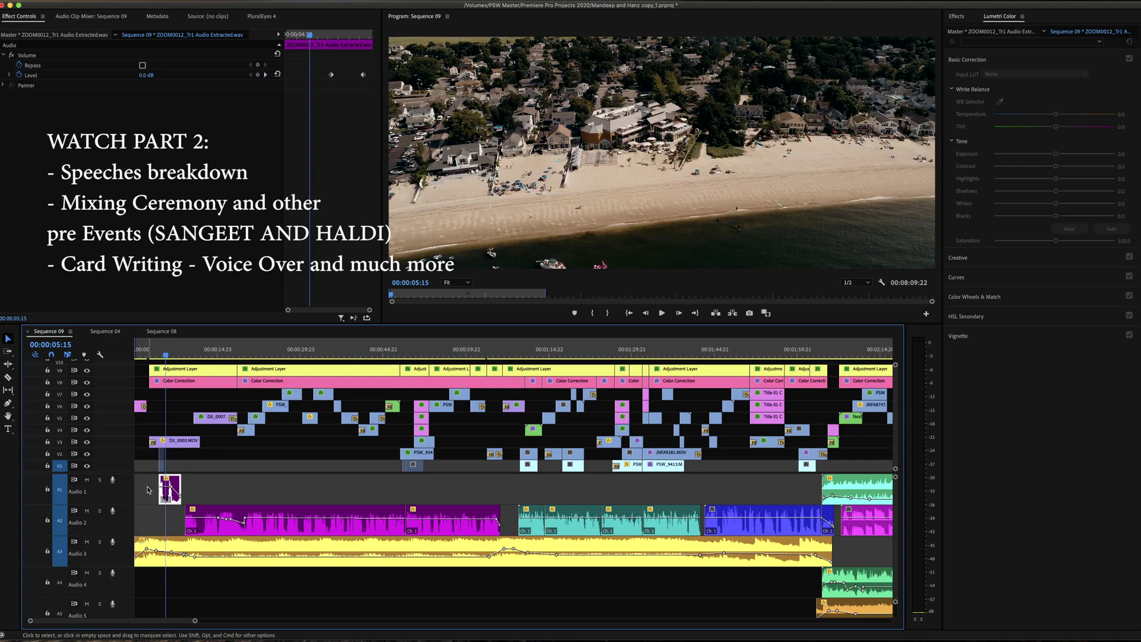
{"action": "left_click_drag", "start_coordinate": [217, 496], "coordinate": [449, 534]}
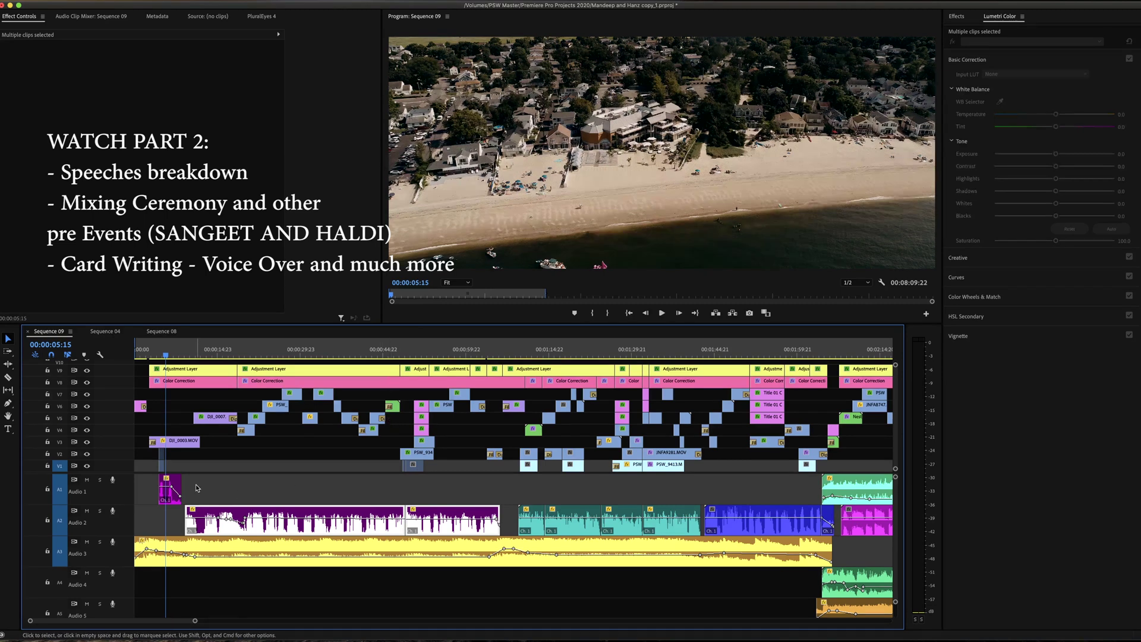
{"action": "left_click_drag", "start_coordinate": [144, 494], "coordinate": [314, 491]}
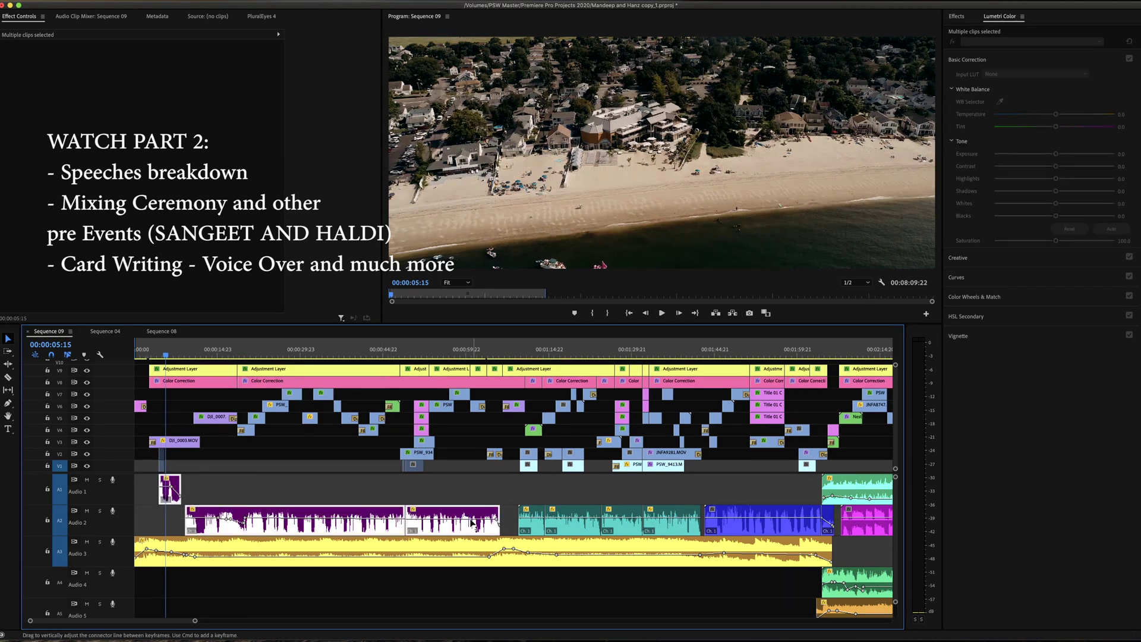
{"action": "left_click", "coordinate": [317, 491]}
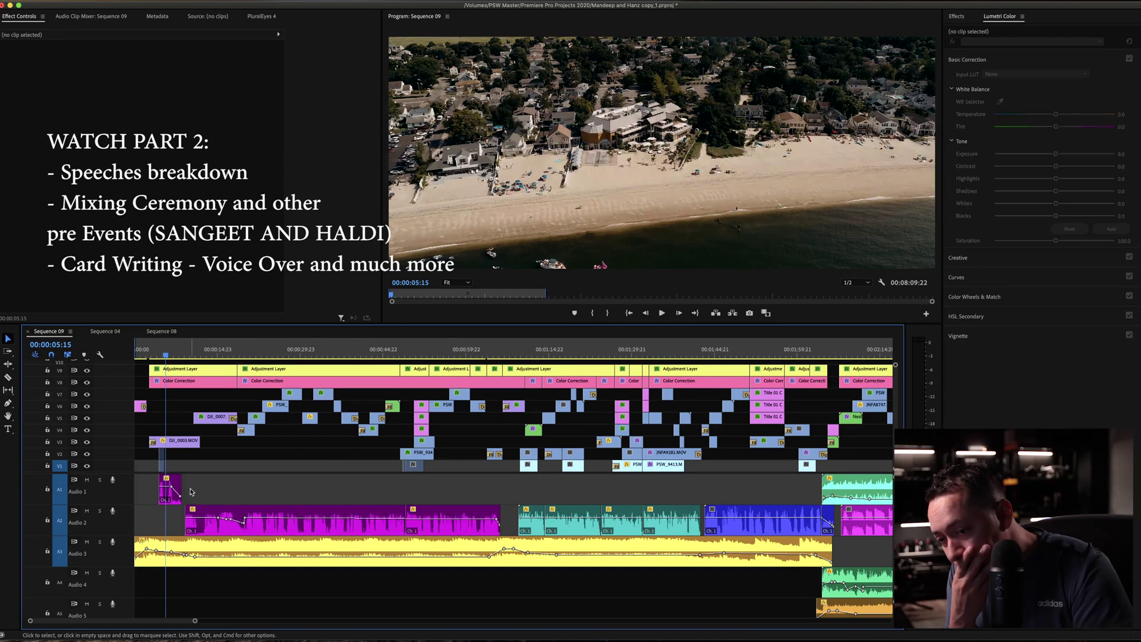